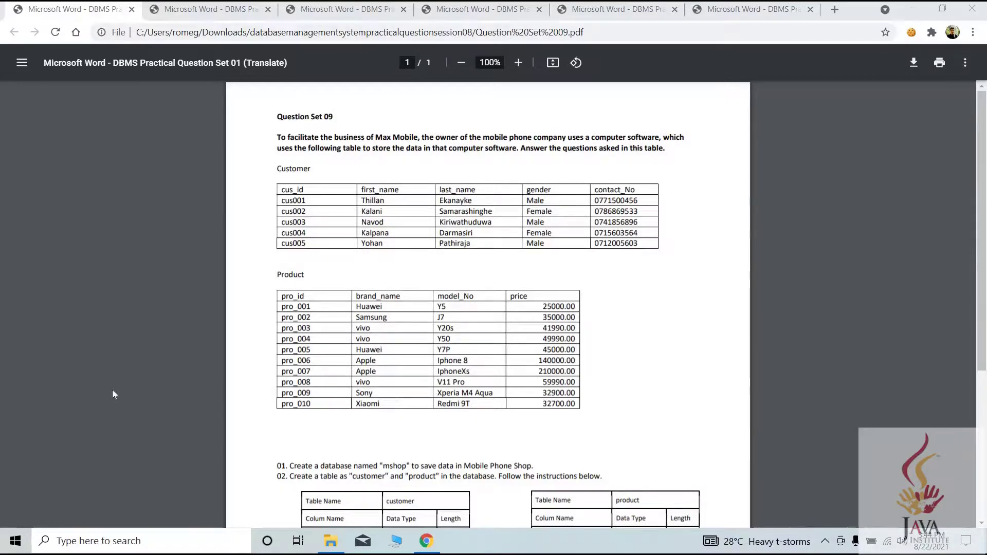
# Read the exercise PDF, highlighting the introduction and question 01 about the mshop database
pyautogui.moveTo(285, 138); pyautogui.dragTo(687, 173)
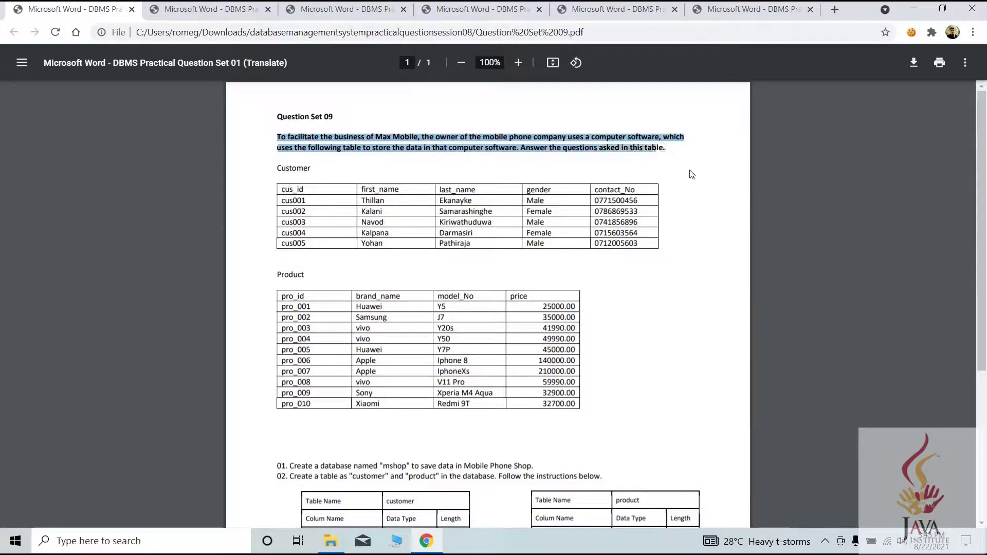
pyautogui.scroll(-3, 688, 174)
pyautogui.scroll(2, 601, 233)
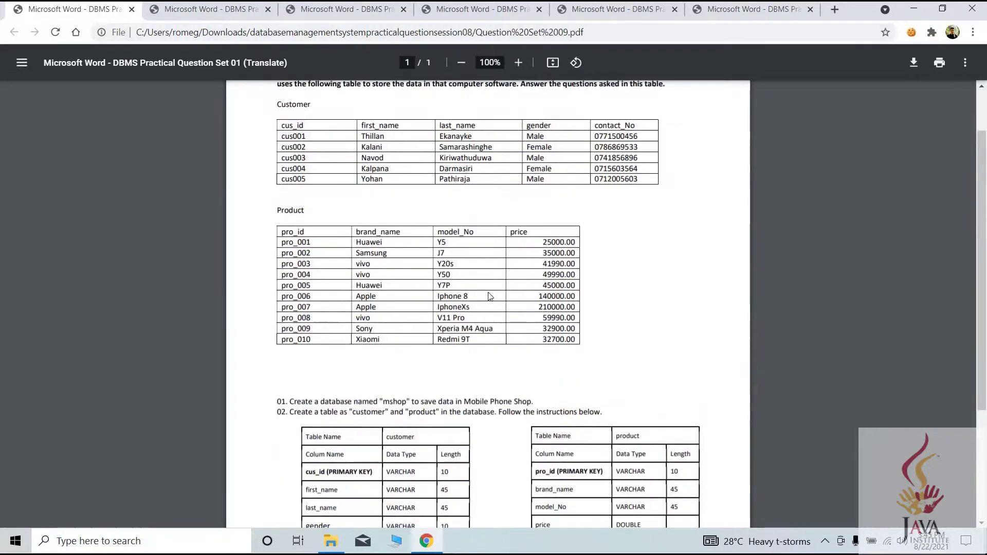
pyautogui.scroll(-1, 601, 232)
pyautogui.moveTo(277, 337); pyautogui.dragTo(508, 333)
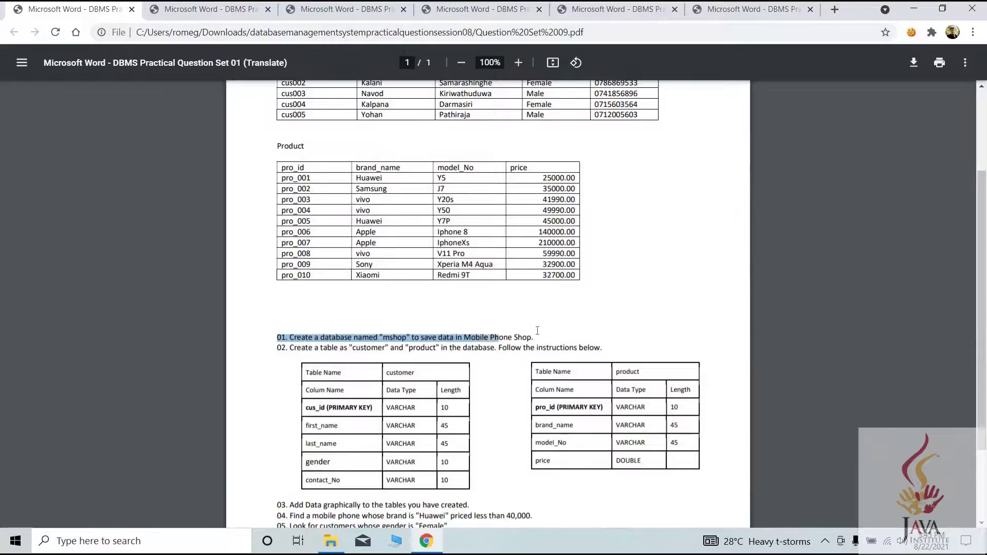
pyautogui.moveTo(563, 305); pyautogui.dragTo(571, 308)
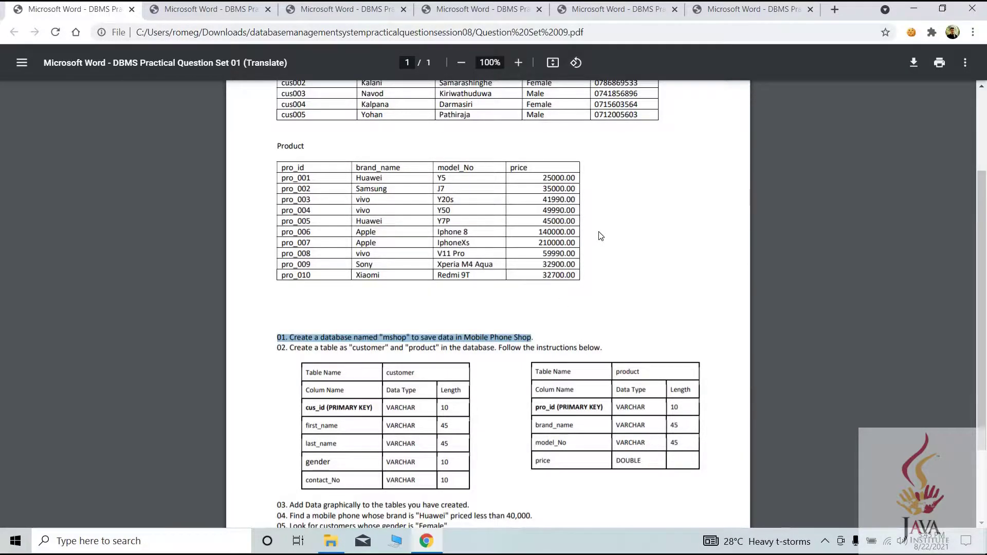
pyautogui.scroll(1, 602, 308)
pyautogui.scroll(1, 602, 307)
pyautogui.click(567, 386)
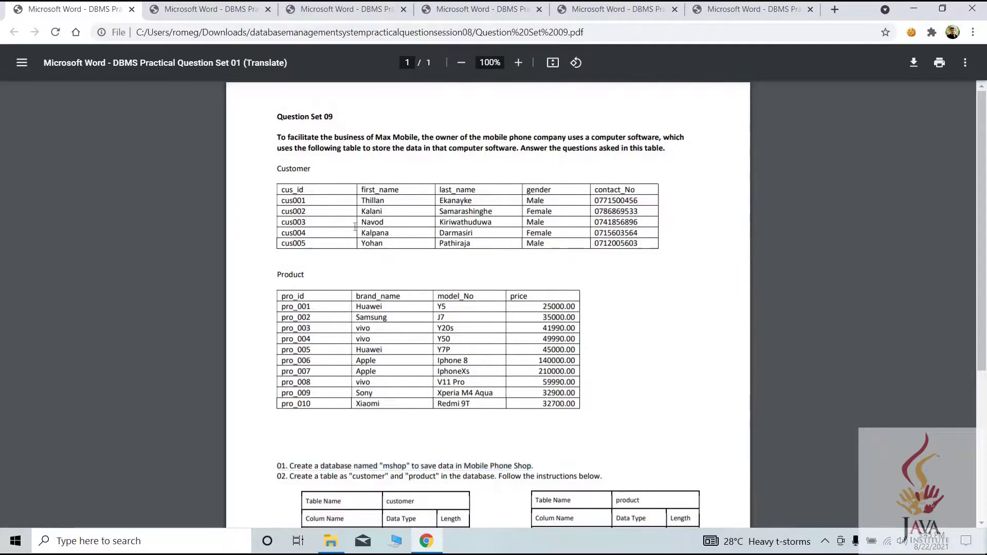
pyautogui.moveTo(282, 201); pyautogui.dragTo(612, 408)
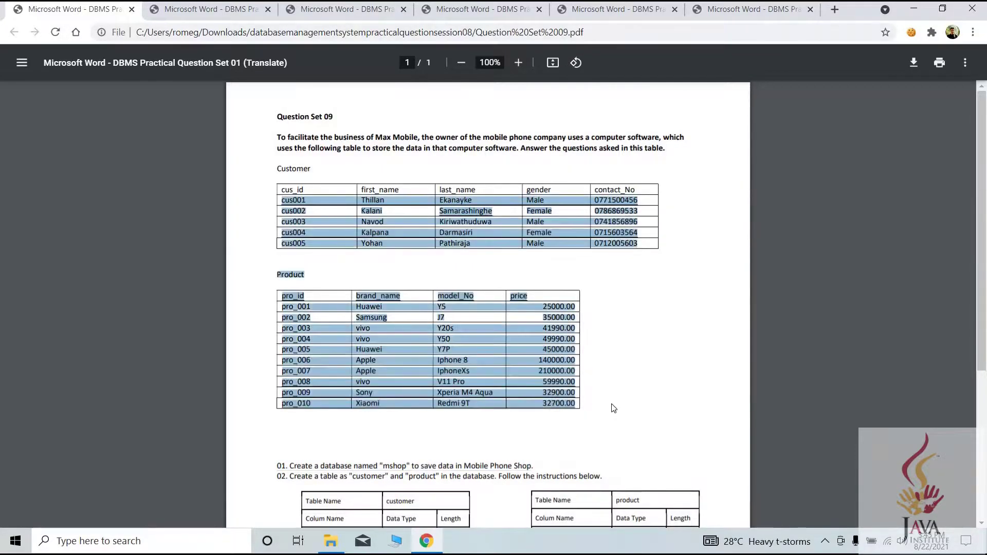
pyautogui.click(588, 291)
pyautogui.scroll(-2, 583, 280)
pyautogui.scroll(-1, 583, 279)
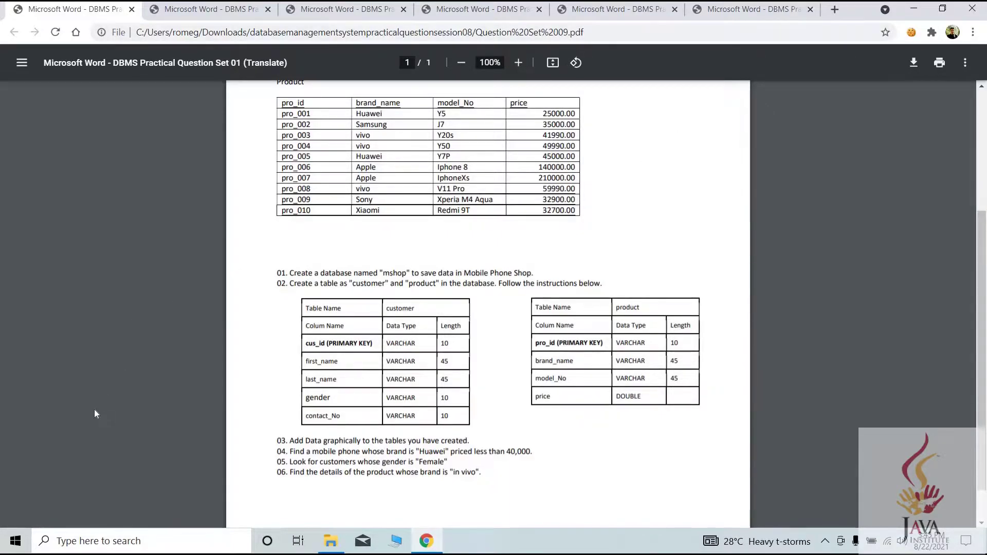
# Launch HeidiSQL, connect to the local server and start creating a new database
pyautogui.press('super')
pyautogui.write('he')
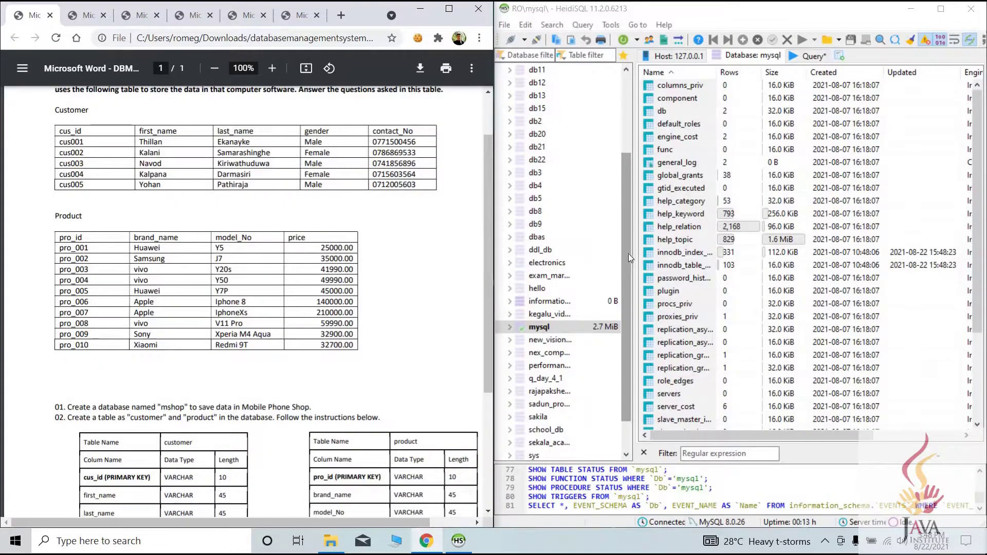
pyautogui.moveTo(626, 255); pyautogui.dragTo(625, 77)
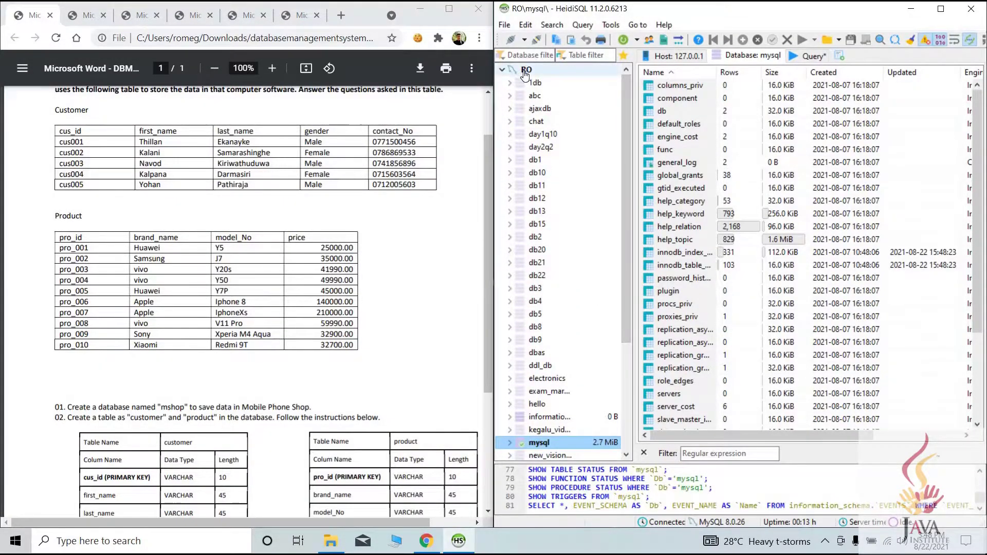
pyautogui.click(525, 72)
pyautogui.rightClick(531, 72)
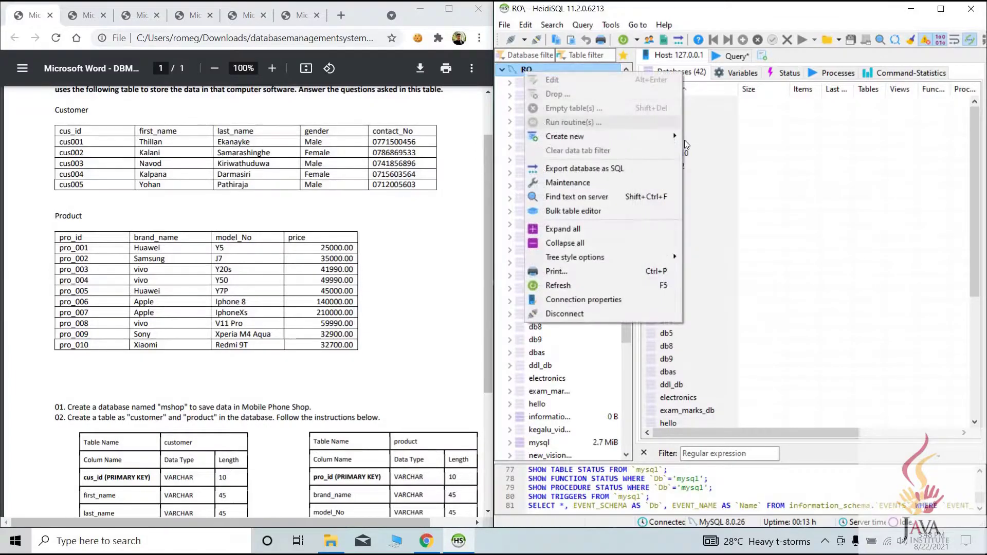
pyautogui.moveTo(684, 138)
pyautogui.click(716, 137)
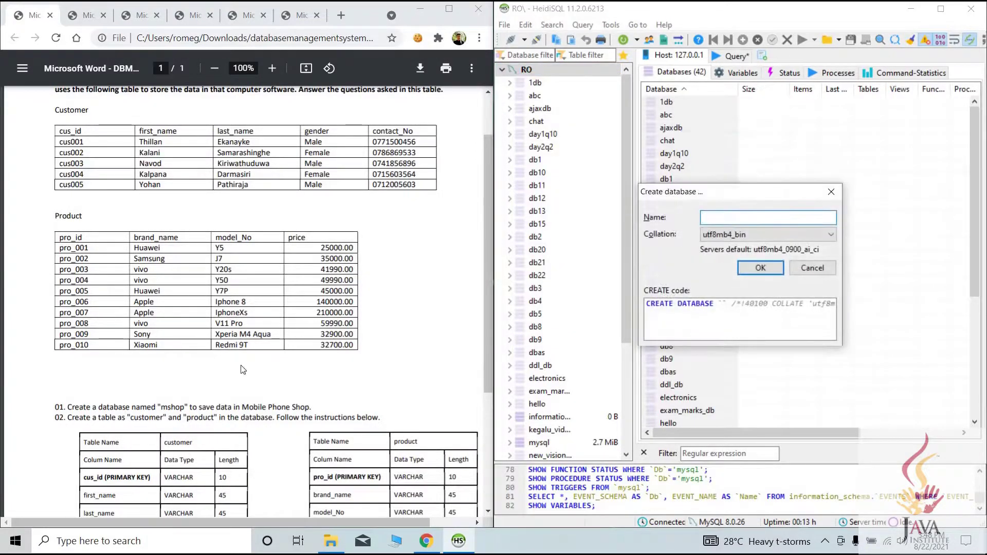
# Name the new database 'mshop' and confirm its creation
pyautogui.doubleClick(175, 407)
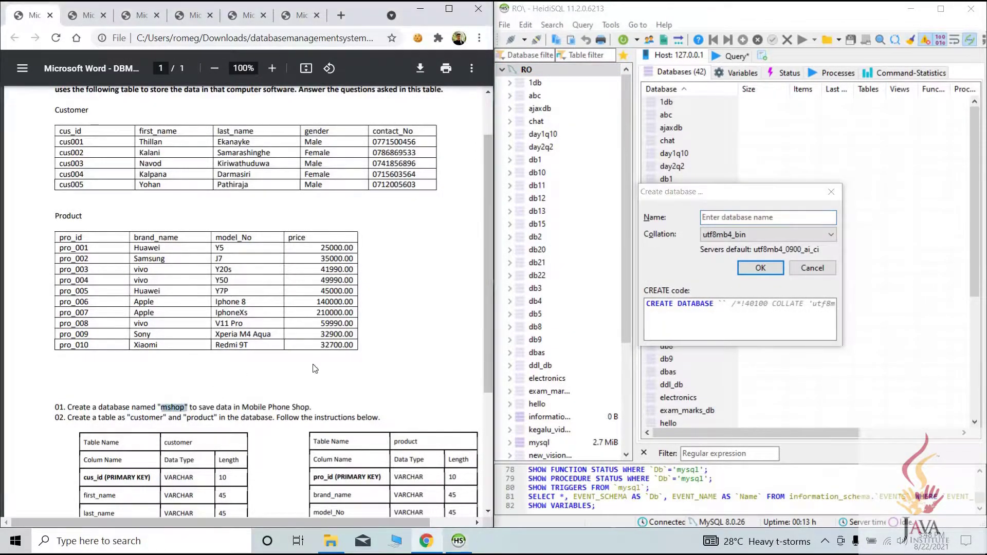
pyautogui.click(715, 217)
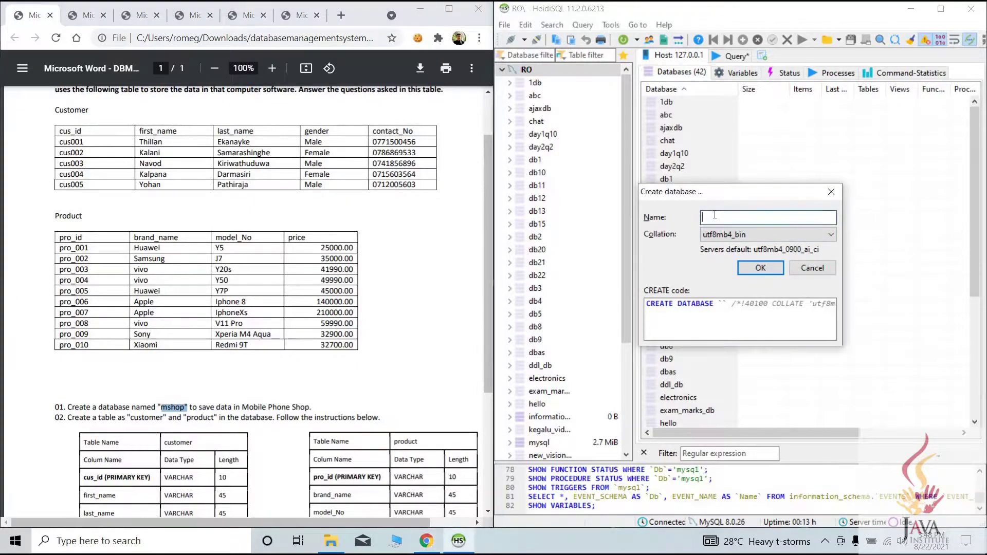
pyautogui.write('msg')
pyautogui.press('BackSpace')
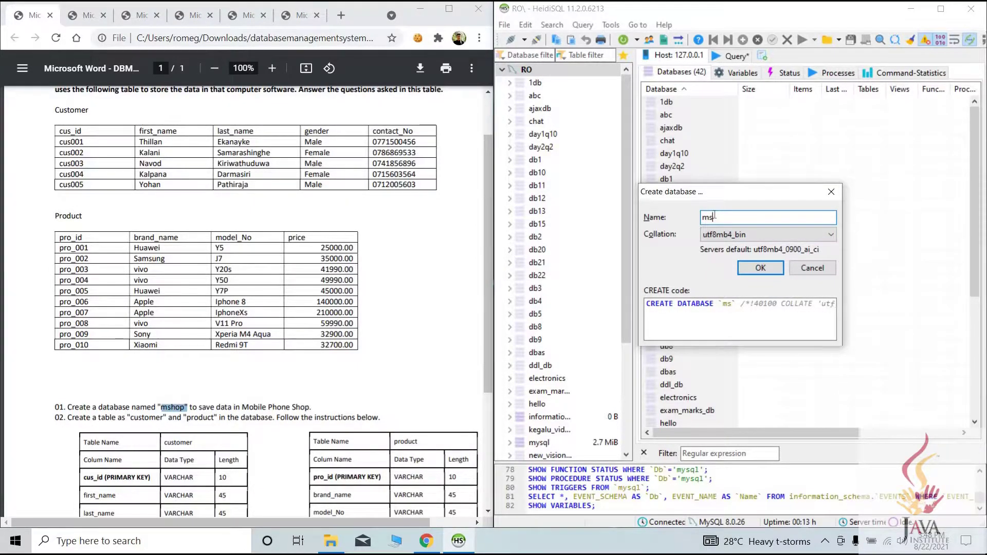
pyautogui.write('hop')
pyautogui.click(761, 270)
# Scroll the database tree and open the empty mshop database
pyautogui.click(539, 108)
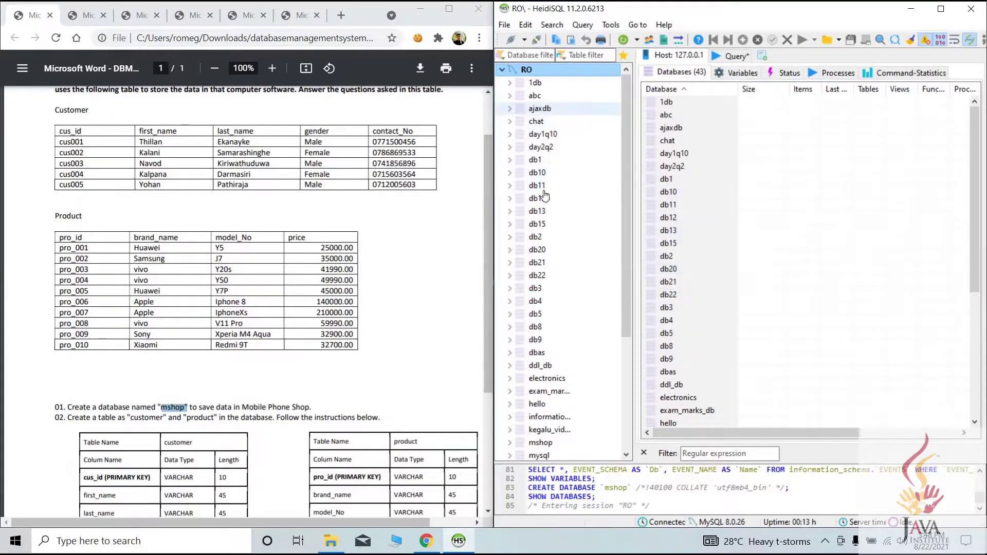
pyautogui.scroll(-4, 542, 218)
pyautogui.scroll(2, 543, 277)
pyautogui.scroll(-3, 543, 278)
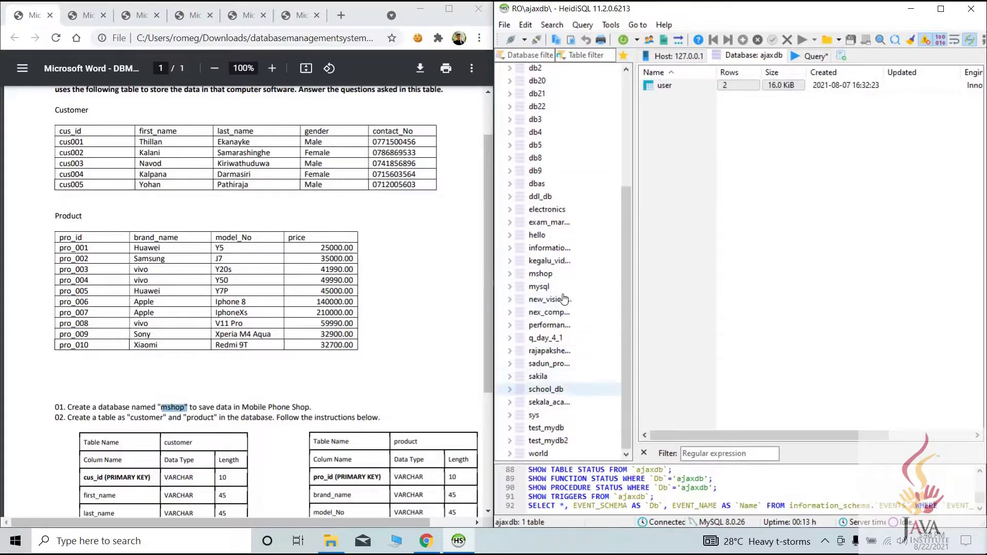
pyautogui.click(510, 276)
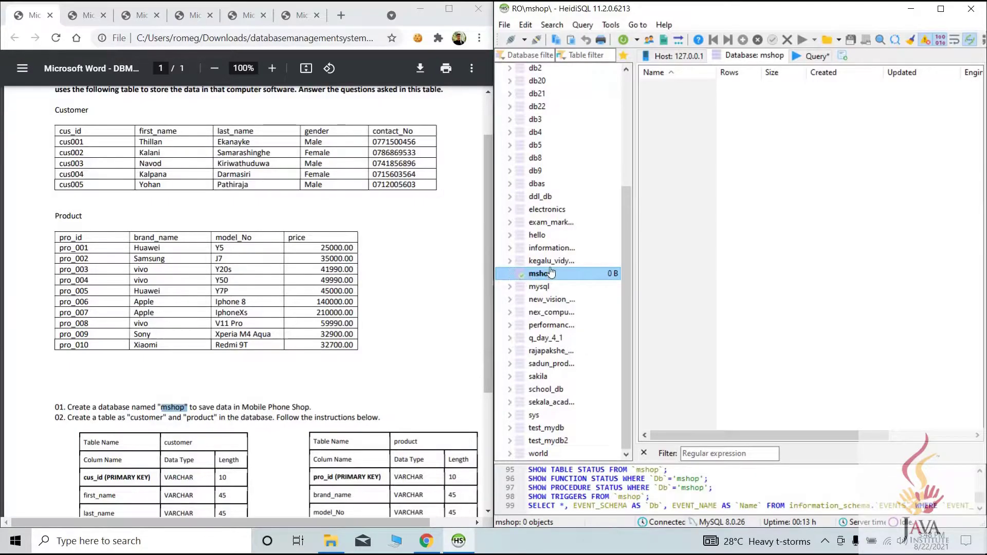
# Highlight question 02's customer and product table specifications in the PDF
pyautogui.scroll(-3, 162, 336)
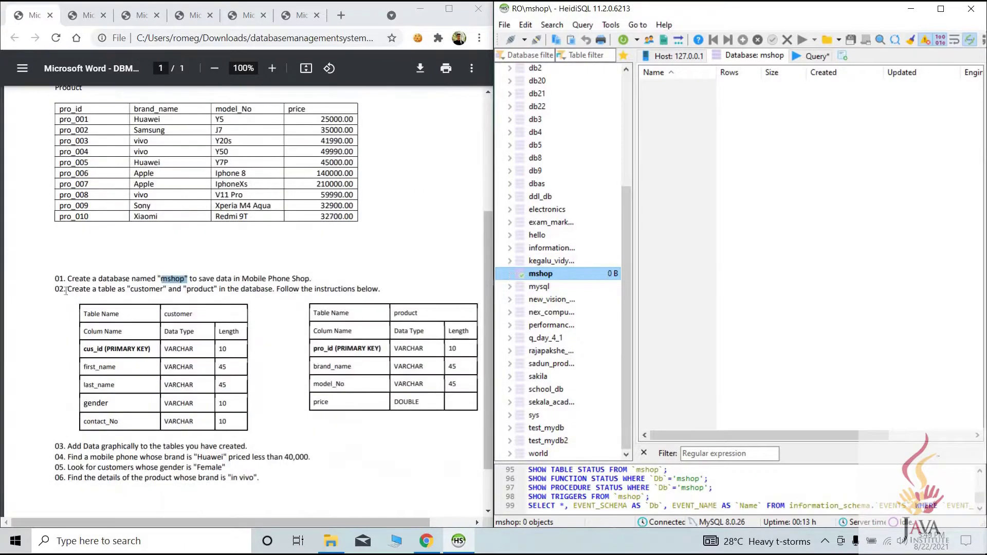
pyautogui.moveTo(66, 290); pyautogui.dragTo(314, 289)
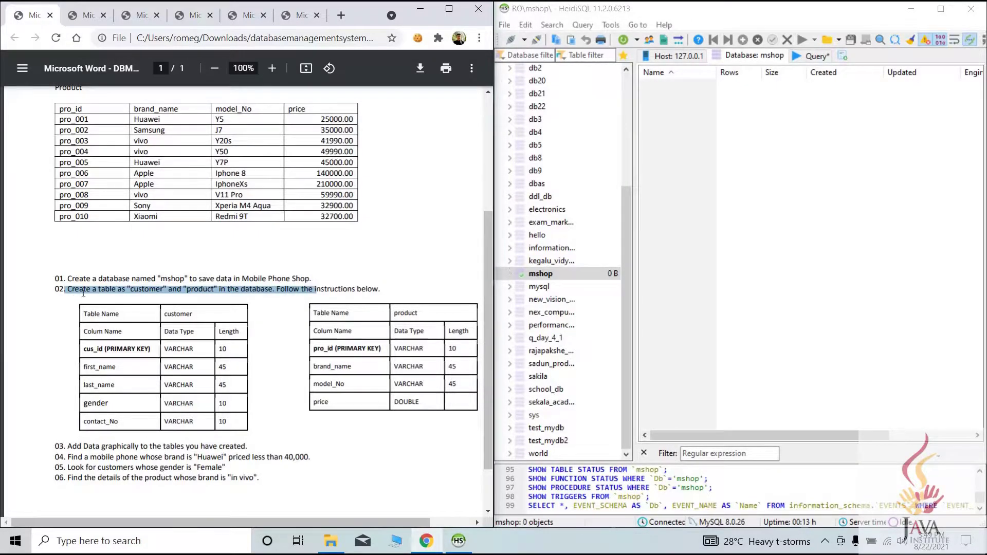
pyautogui.moveTo(72, 289); pyautogui.dragTo(382, 292)
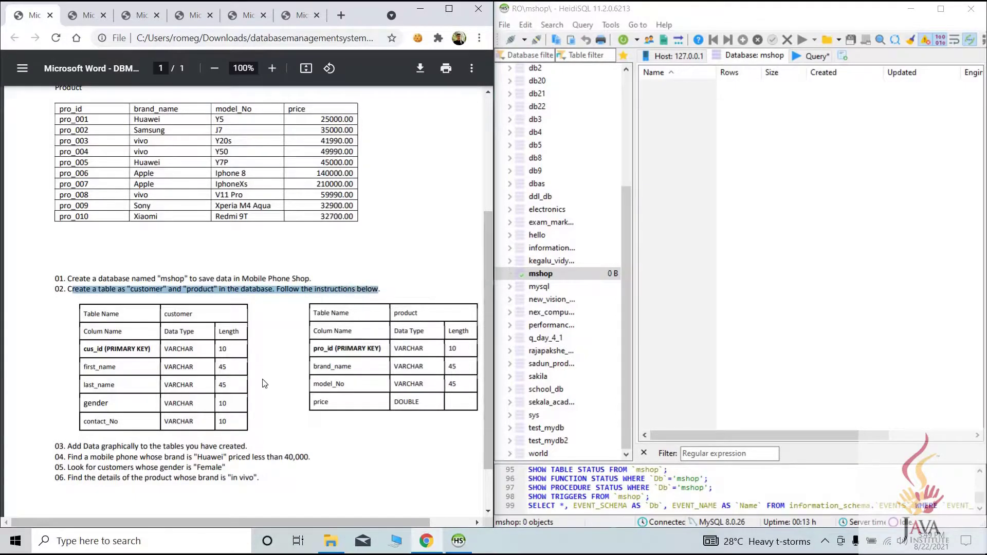
pyautogui.click(260, 423)
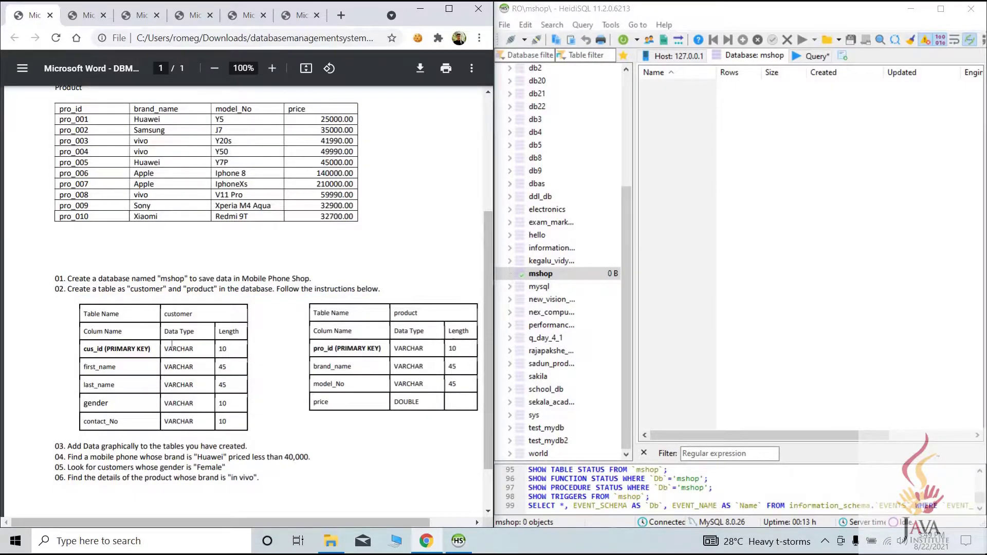
# Start a new table in mshop named customer
pyautogui.rightClick(582, 276)
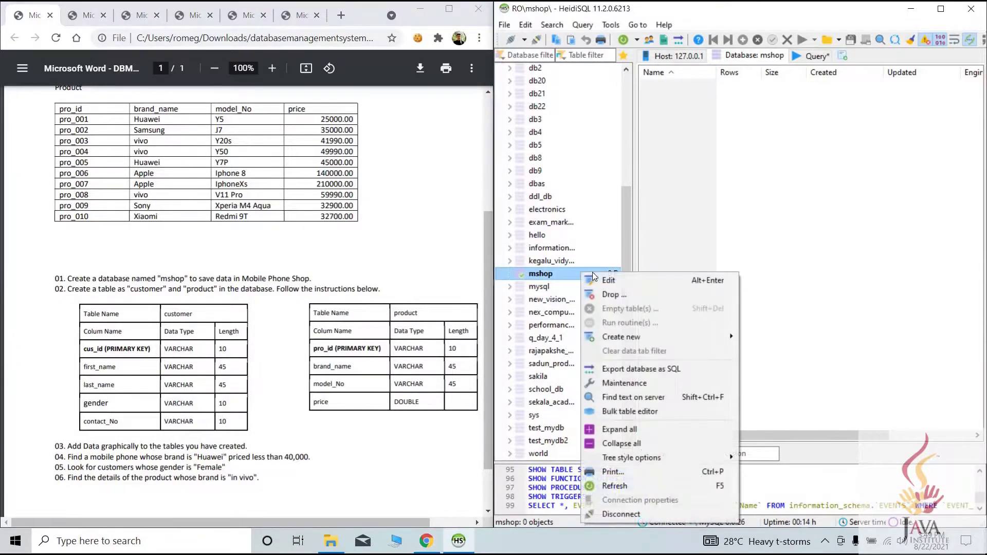
pyautogui.moveTo(637, 338)
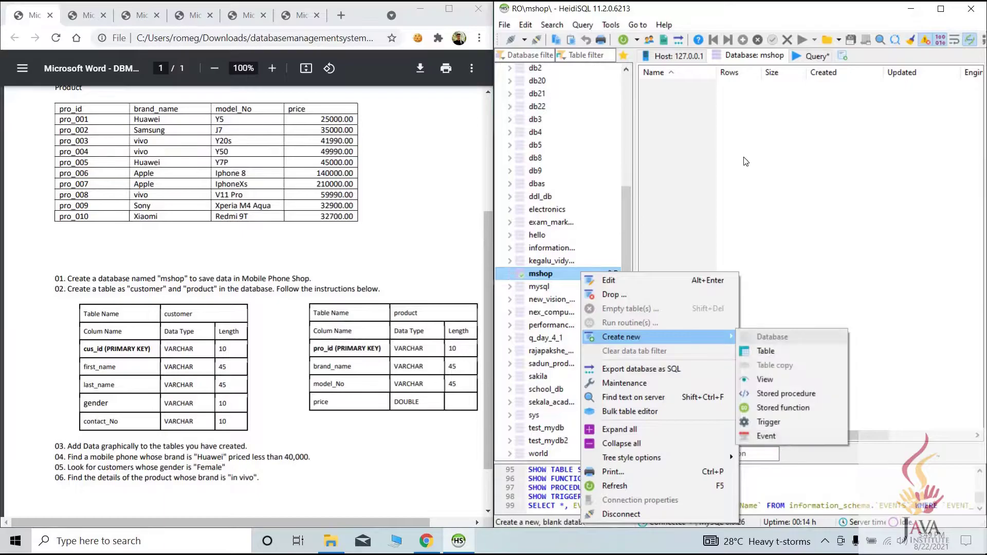
pyautogui.click(766, 351)
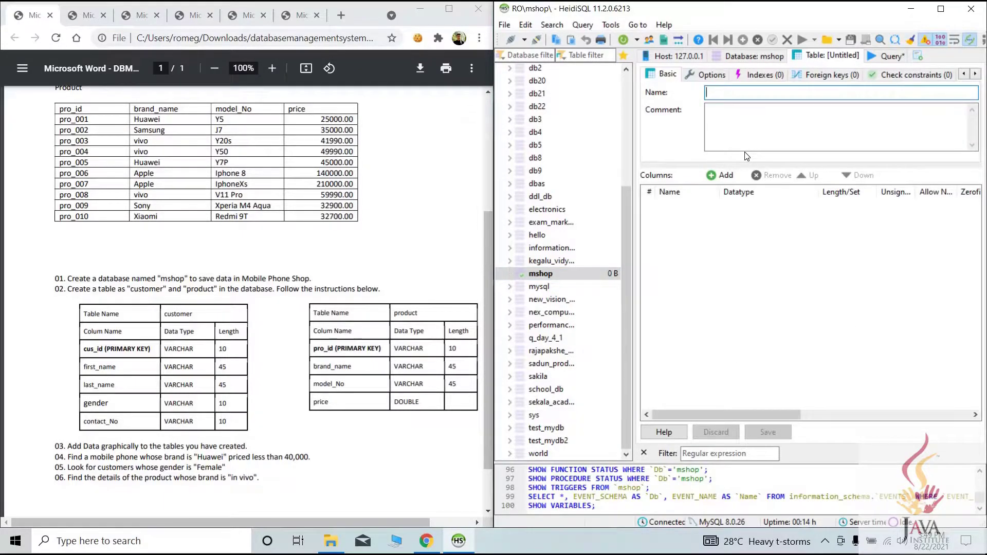
pyautogui.write('customer')
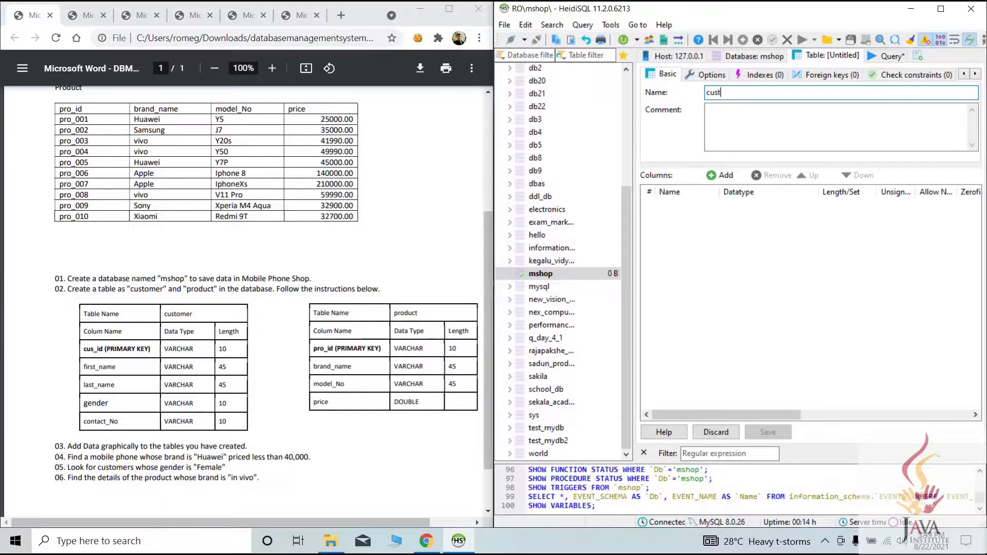
# Add a cus_id column of type VARCHAR with length 10
pyautogui.click(721, 176)
pyautogui.write('cus_id')
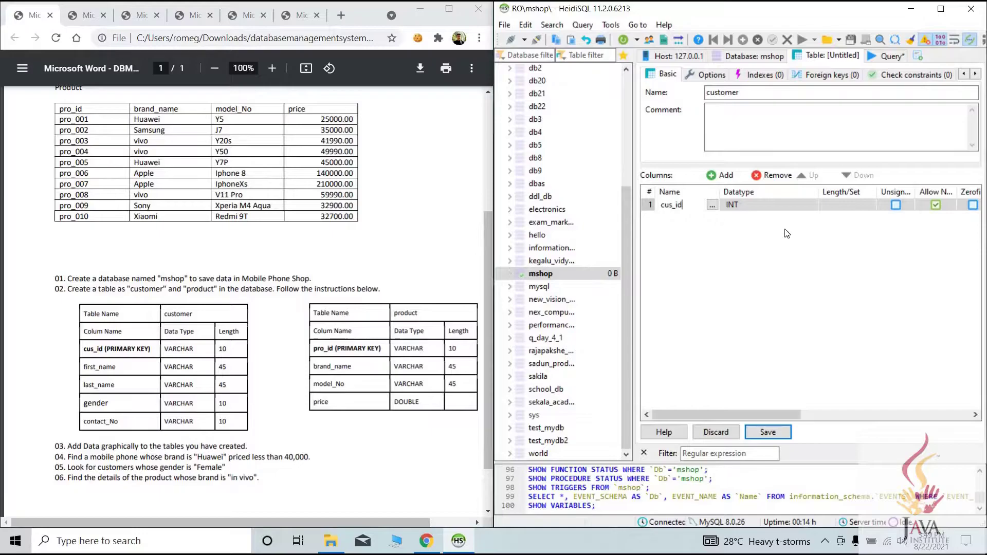
pyautogui.click(753, 205)
pyautogui.scroll(-3, 751, 255)
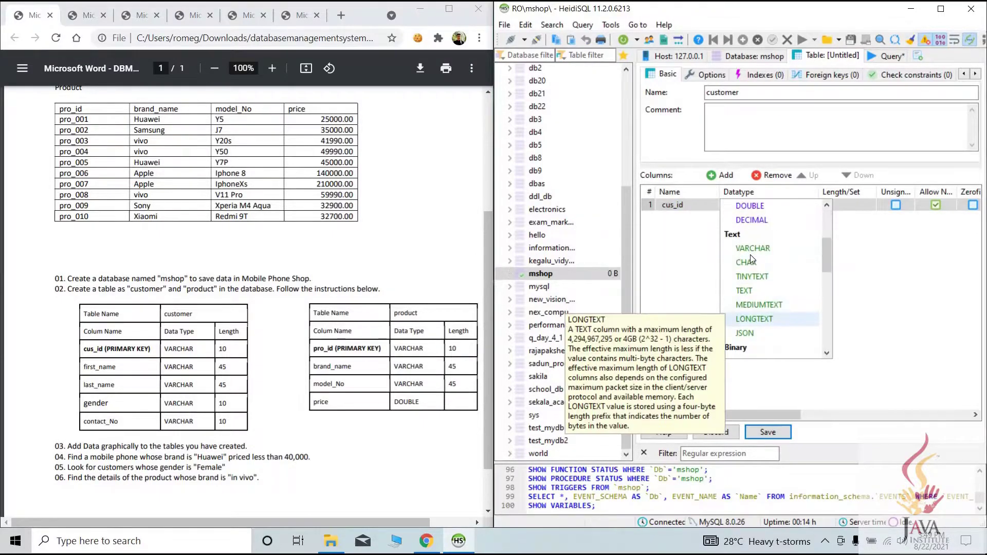
pyautogui.click(753, 249)
pyautogui.click(823, 206)
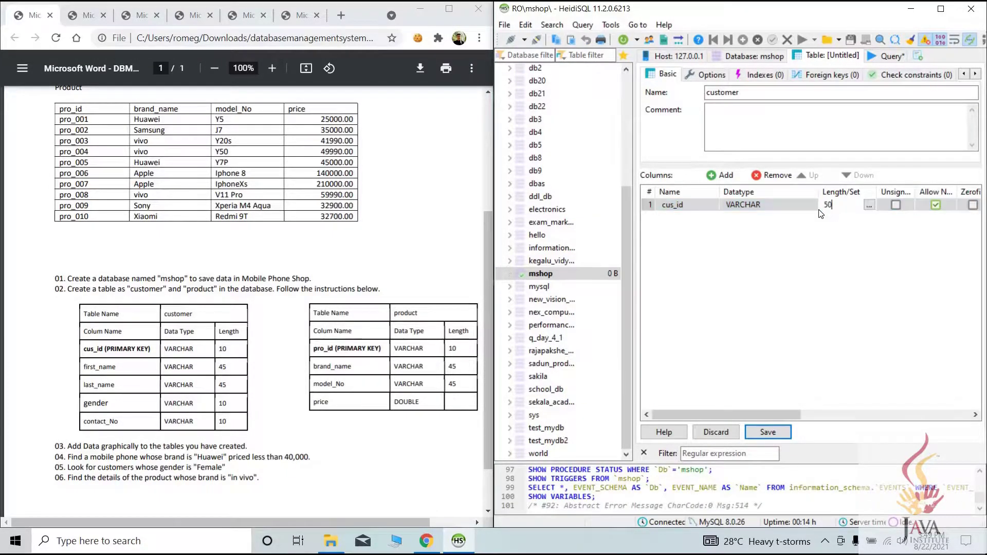
pyautogui.write('1')
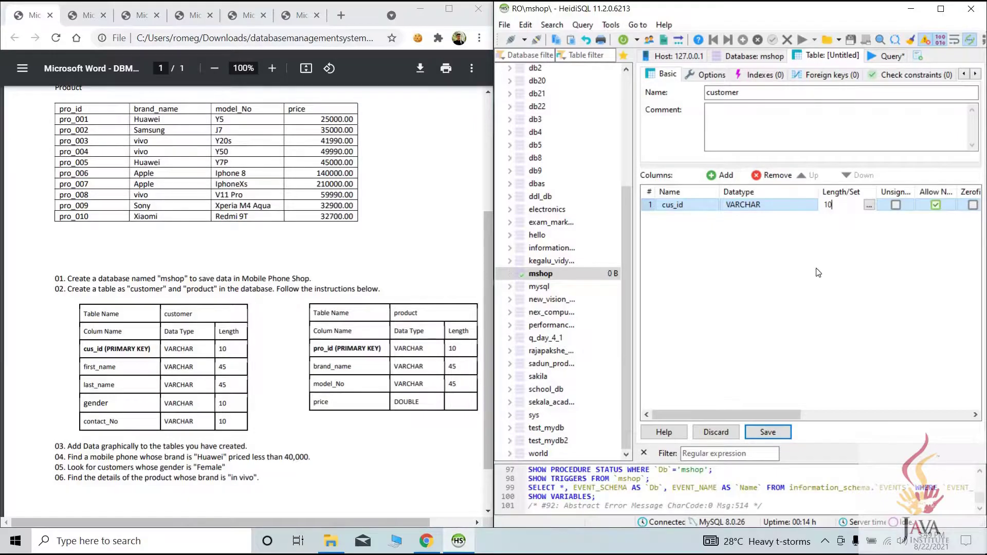
pyautogui.click(675, 205)
# Make cus_id the table's PRIMARY key
pyautogui.rightClick(674, 204)
pyautogui.click(653, 208)
pyautogui.rightClick(657, 206)
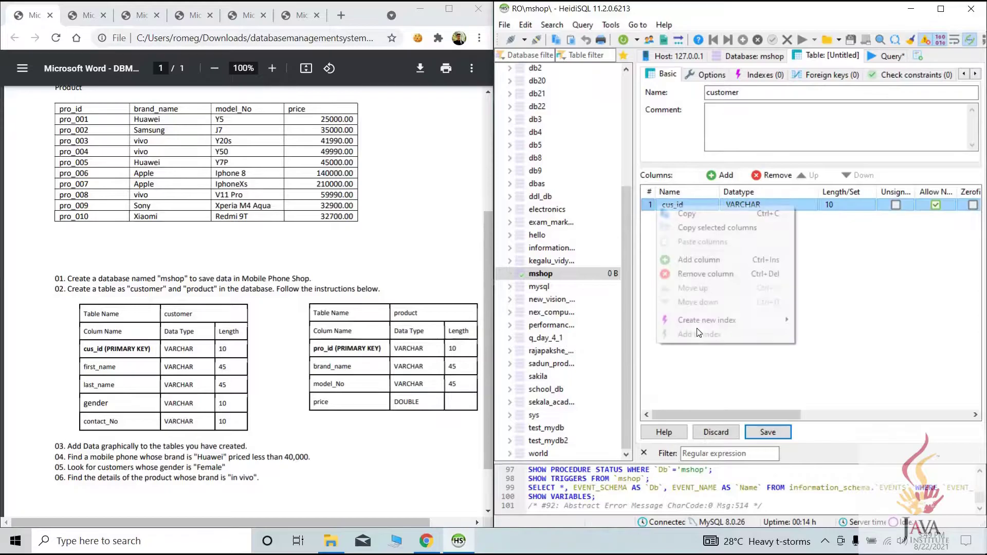
pyautogui.moveTo(755, 320)
pyautogui.click(825, 320)
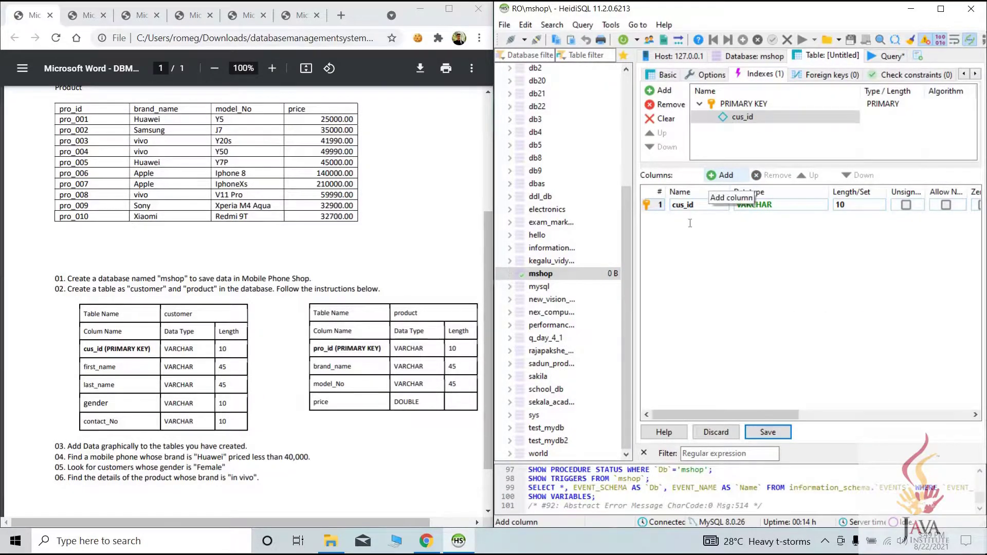
# Add first_name and last_name columns with VARCHAR length 45
pyautogui.click(720, 175)
pyautogui.write('first_name')
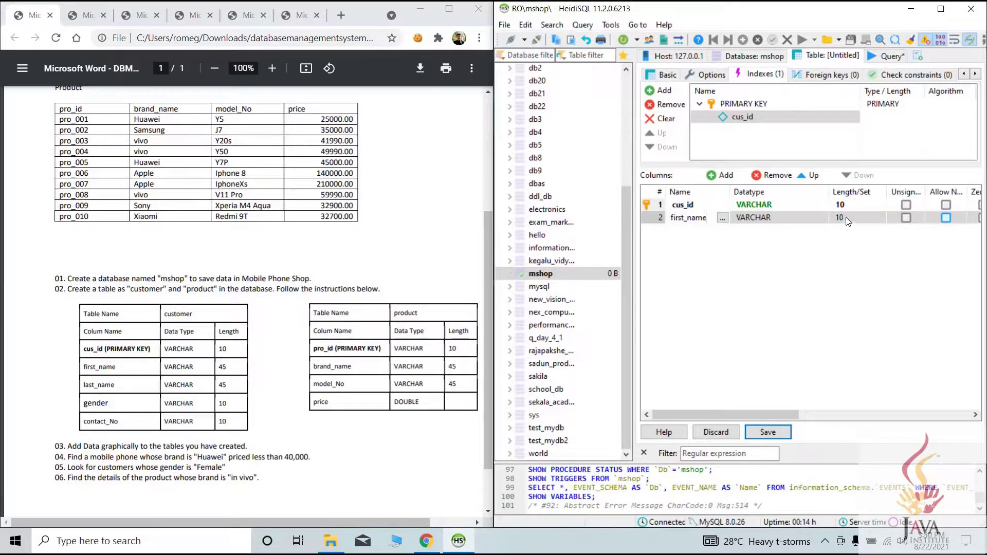
pyautogui.click(846, 218)
pyautogui.write('4')
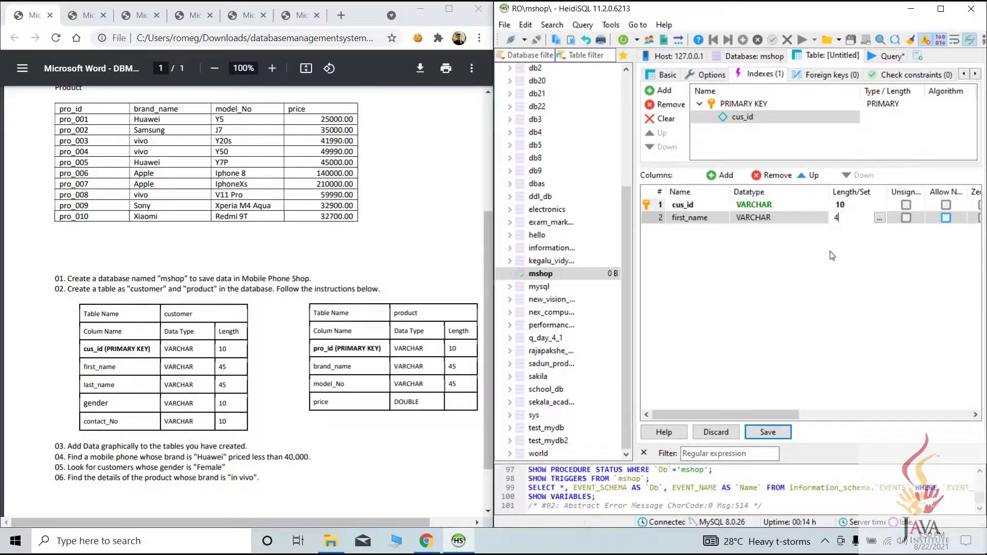
pyautogui.write('5')
pyautogui.click(741, 253)
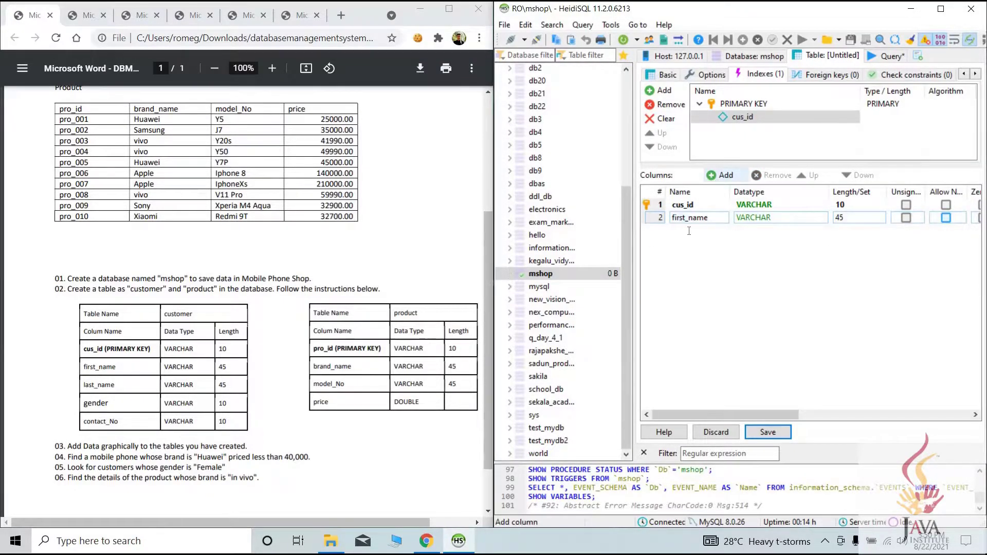
pyautogui.click(721, 175)
pyautogui.write('last_name')
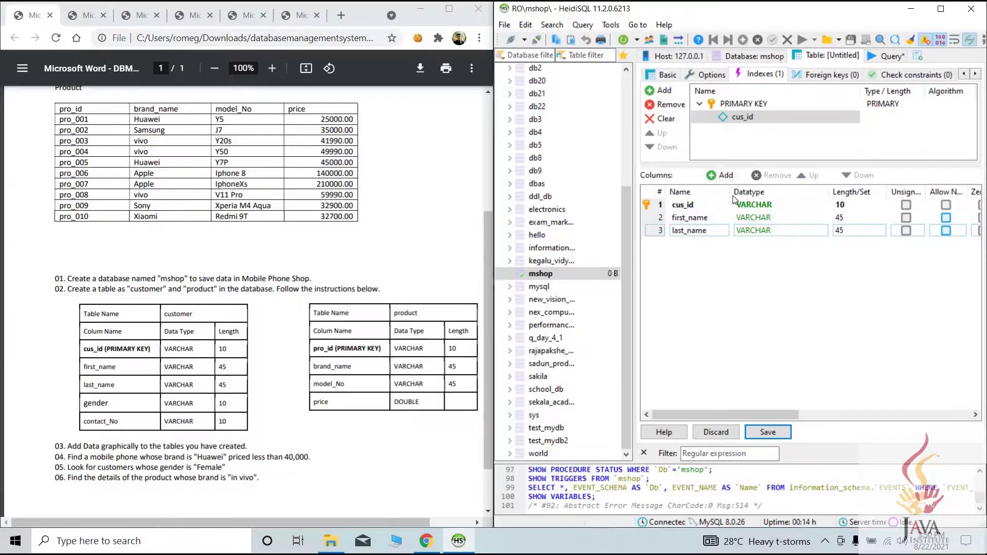
# Add gender and contact_no columns with VARCHAR length 10
pyautogui.click(721, 175)
pyautogui.write('gender')
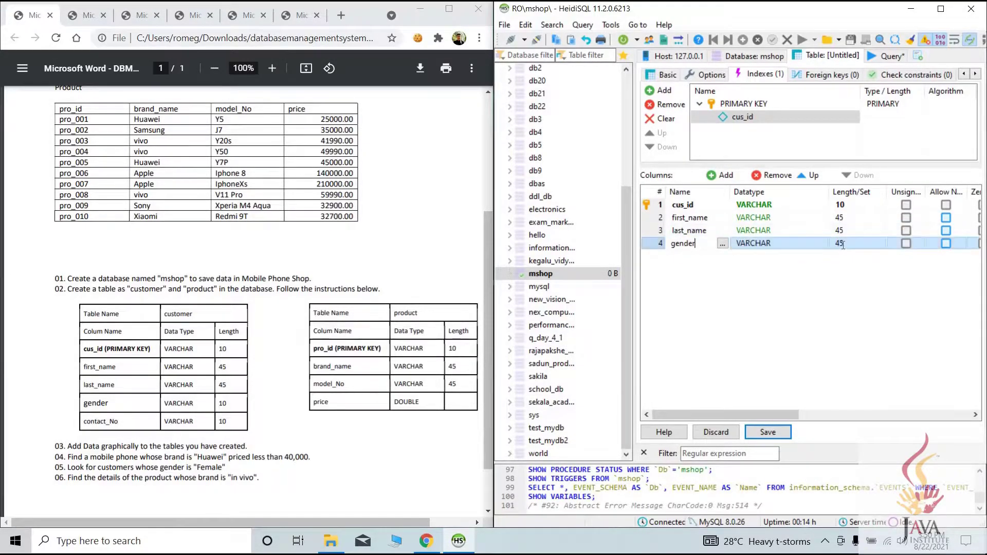
pyautogui.click(834, 245)
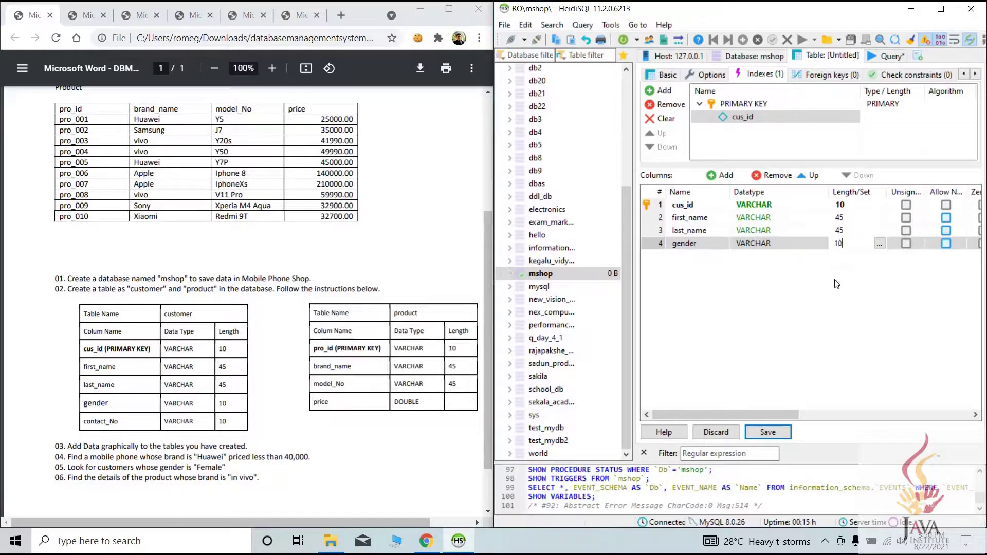
pyautogui.click(720, 175)
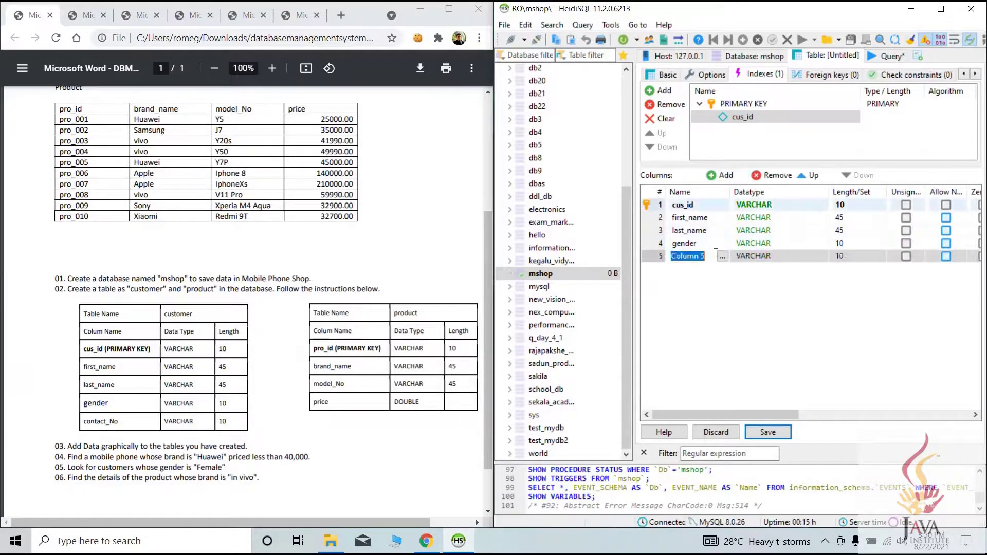
pyautogui.write('contact_no')
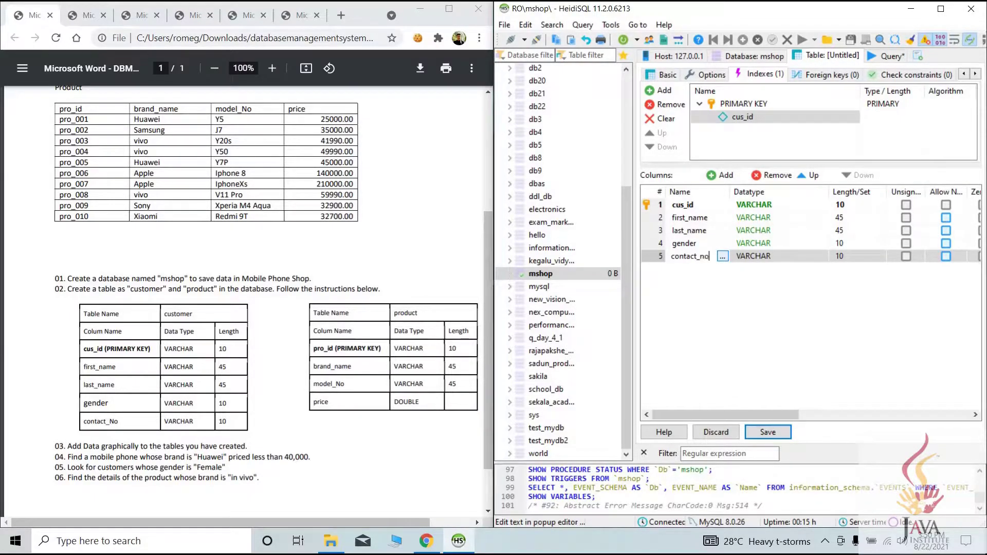
pyautogui.click(849, 286)
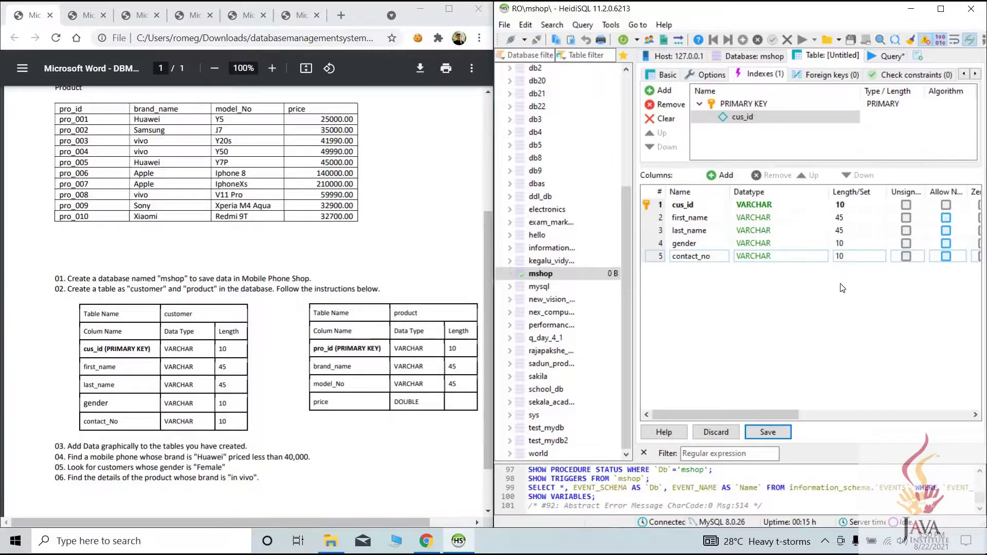
pyautogui.moveTo(761, 408); pyautogui.dragTo(718, 408)
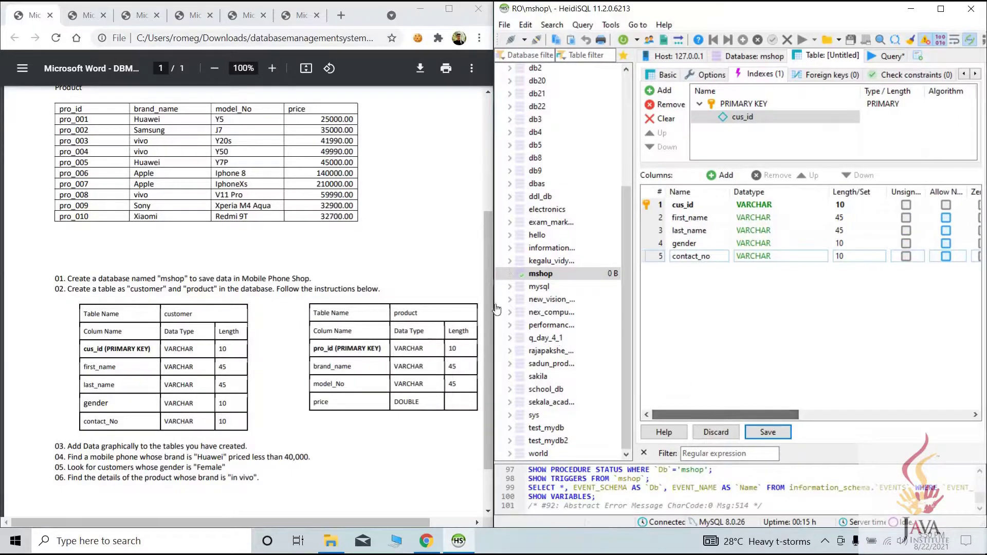
# Save the customer table, clearing the 1067 error by setting cus_id to No default
pyautogui.moveTo(492, 306); pyautogui.dragTo(424, 307)
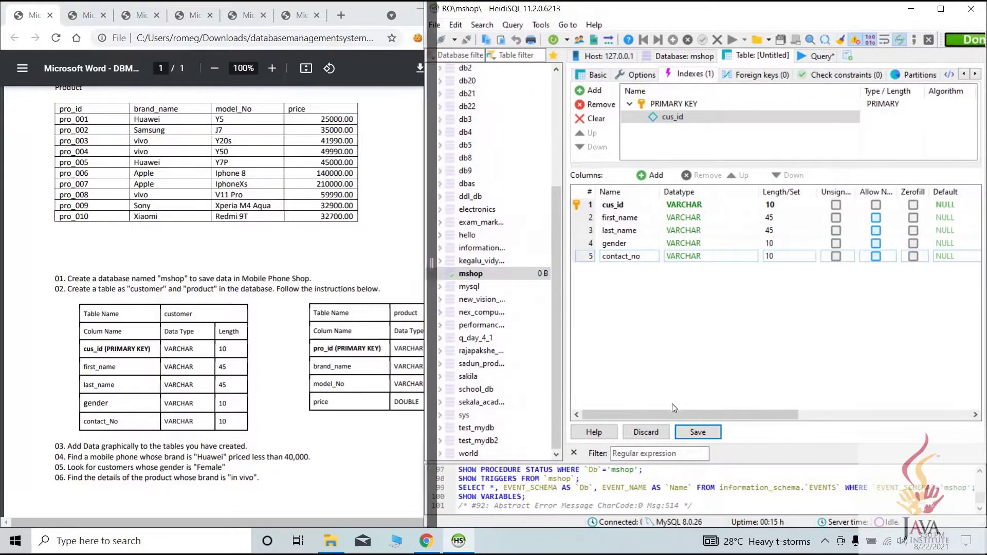
pyautogui.click(698, 432)
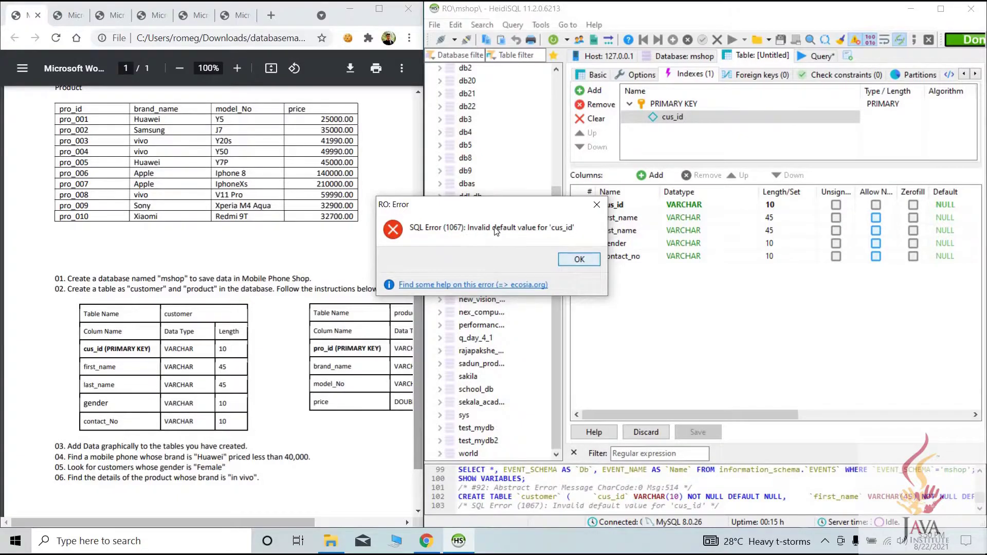
pyautogui.click(585, 258)
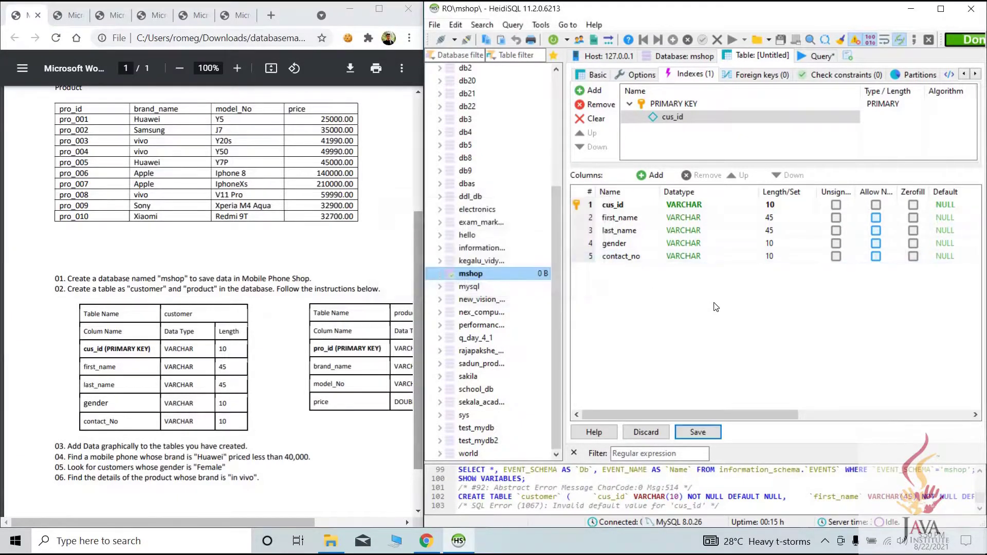
pyautogui.click(929, 205)
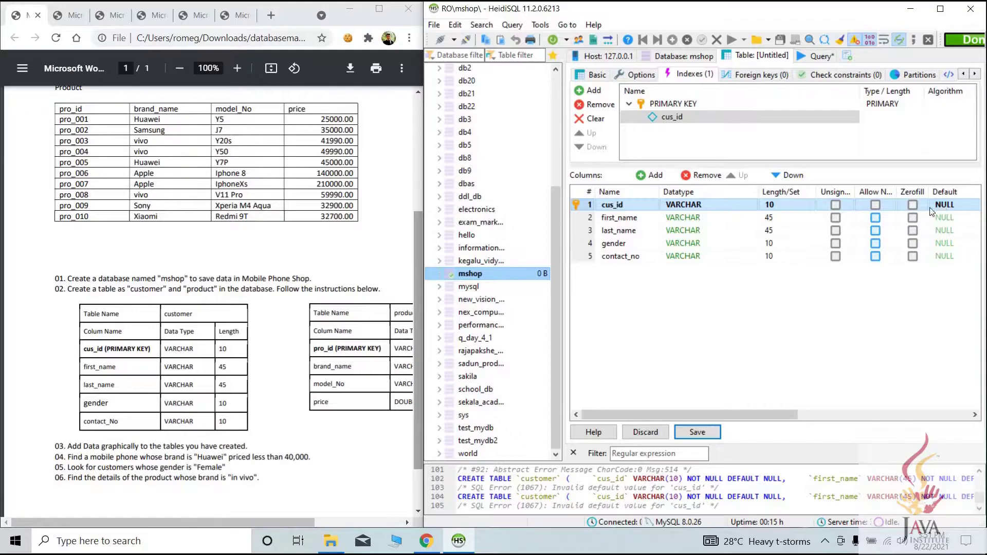
pyautogui.click(951, 206)
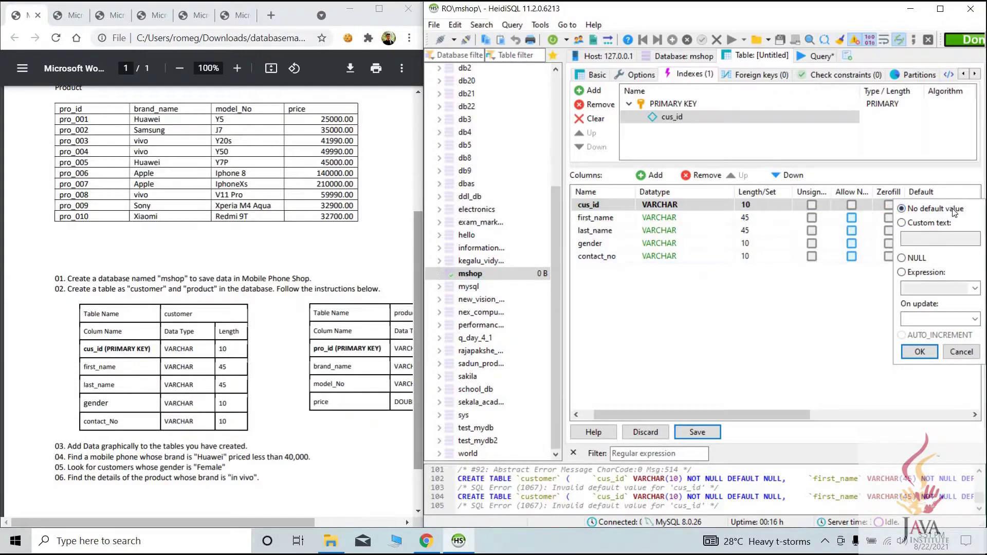
pyautogui.click(920, 351)
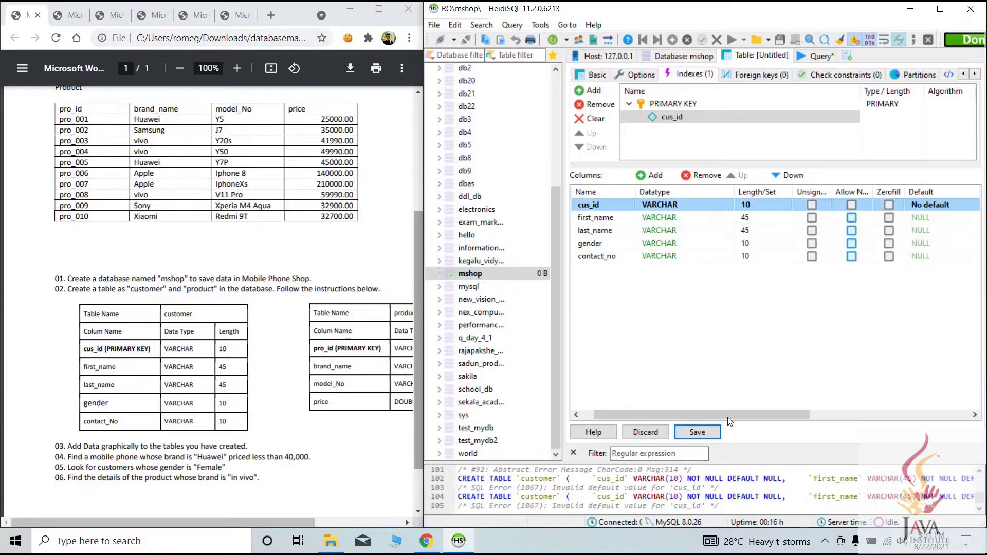
pyautogui.click(697, 431)
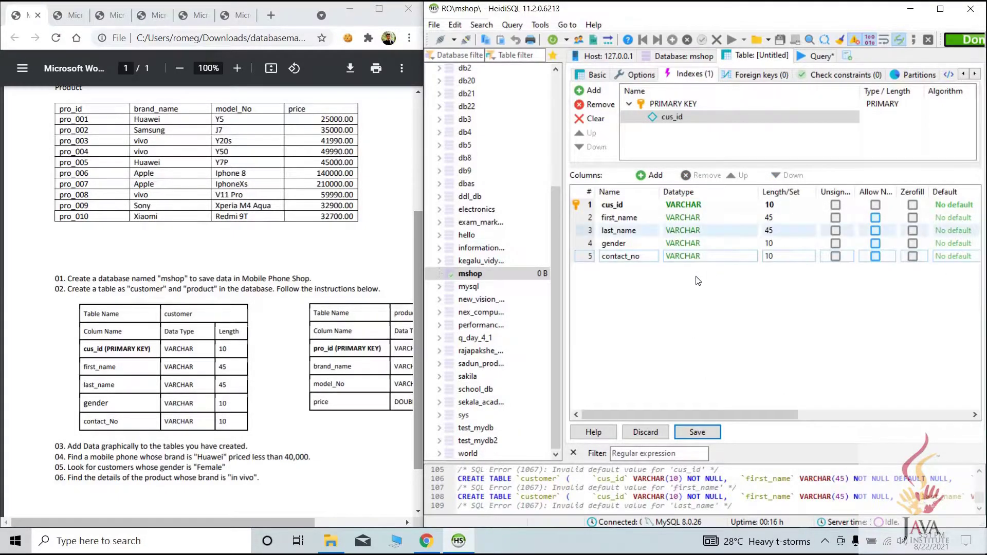
pyautogui.click(708, 434)
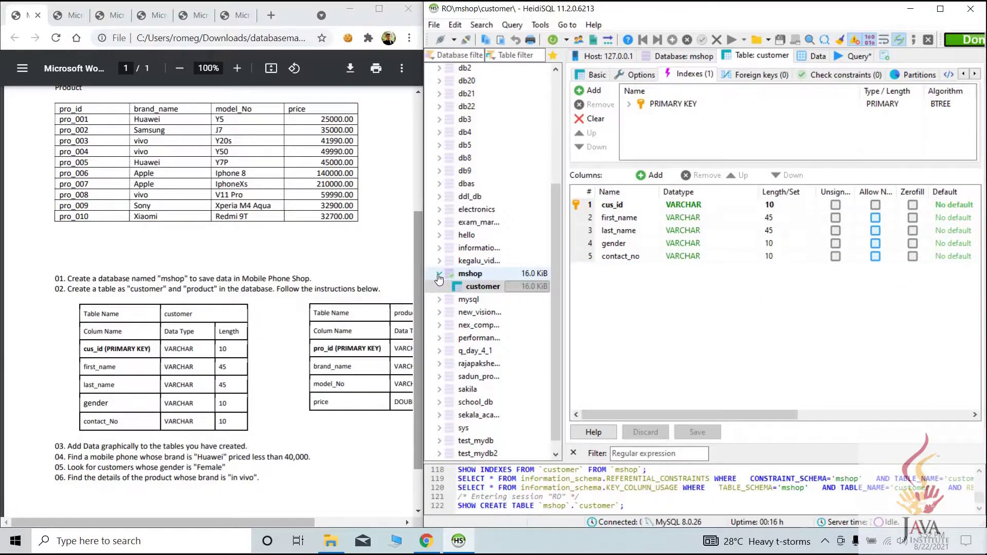
# Check the customer table's Data tab shows no rows, then return to mshop
pyautogui.click(482, 288)
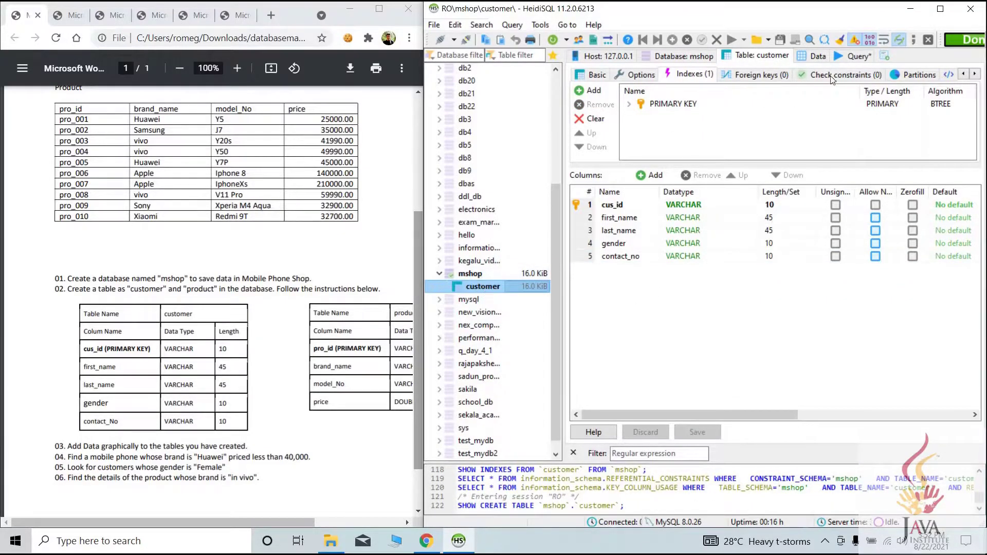
pyautogui.click(815, 55)
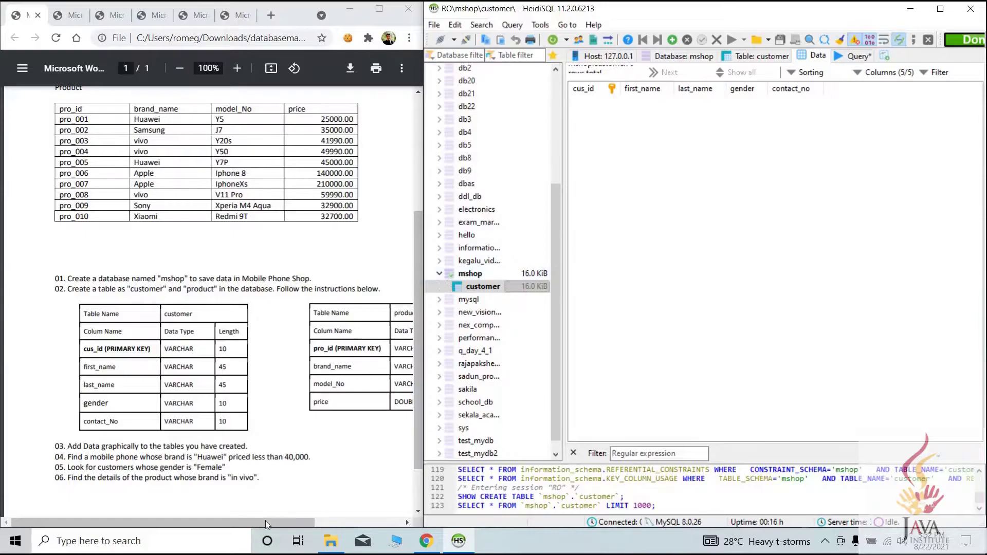
pyautogui.moveTo(295, 516); pyautogui.dragTo(313, 517)
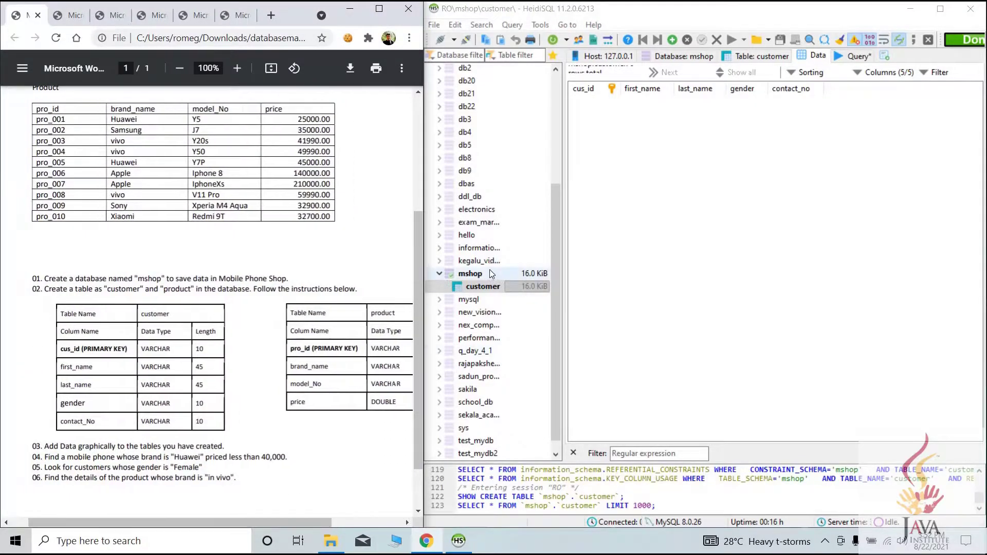
pyautogui.click(489, 272)
pyautogui.rightClick(490, 272)
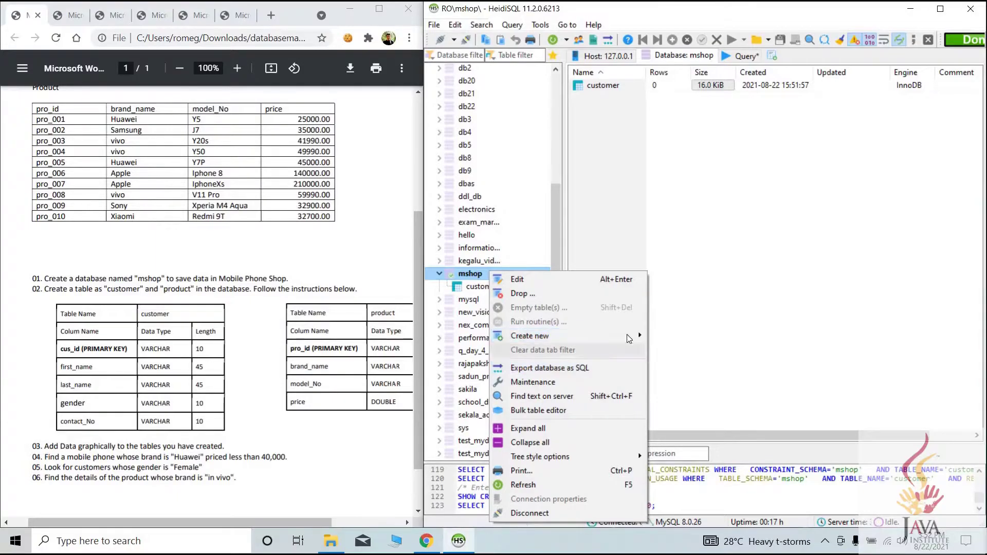
# Start a new table named product with a pro_id VARCHAR(10) column
pyautogui.click(669, 350)
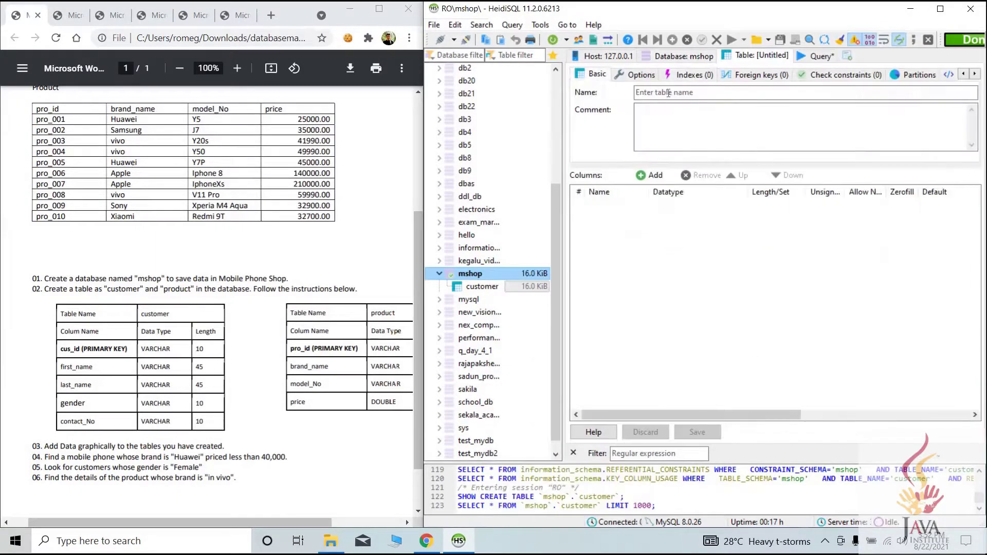
pyautogui.click(668, 93)
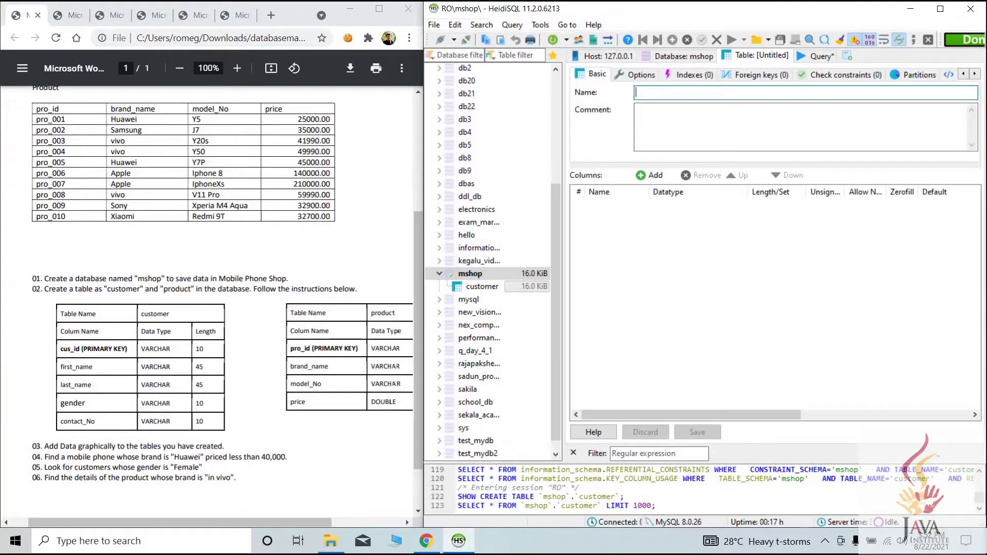
pyautogui.write('product')
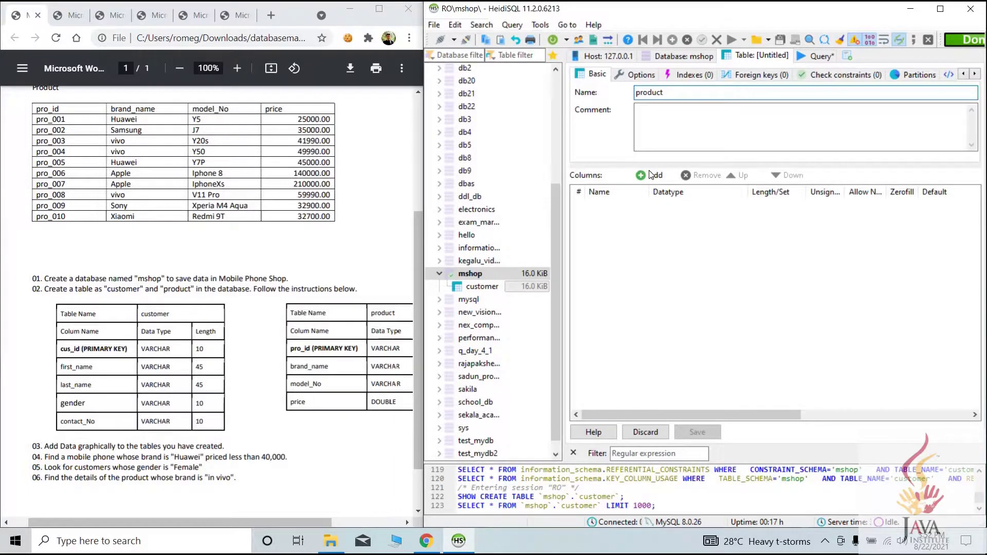
pyautogui.click(651, 175)
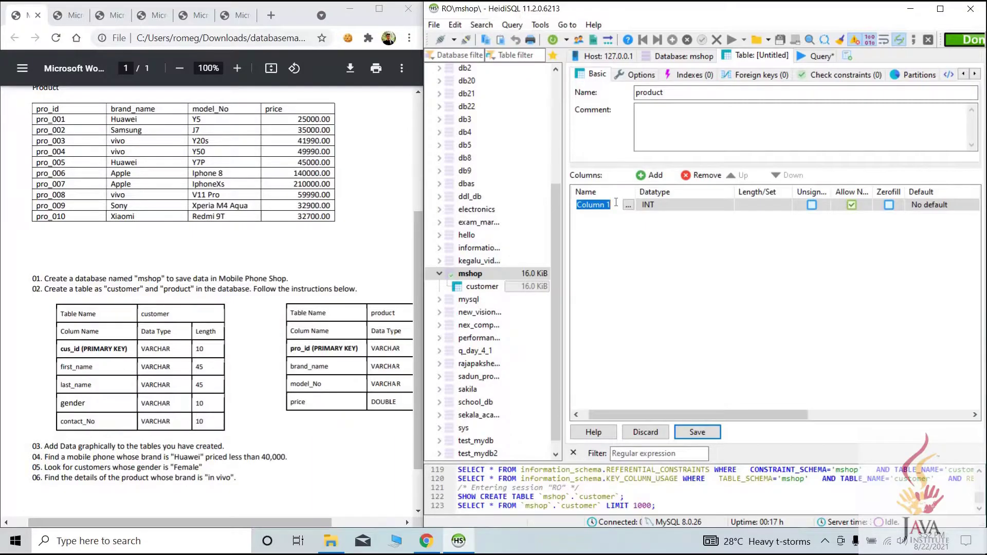
pyautogui.write('p')
pyautogui.write('id')
pyautogui.press('Return')
pyautogui.click(680, 204)
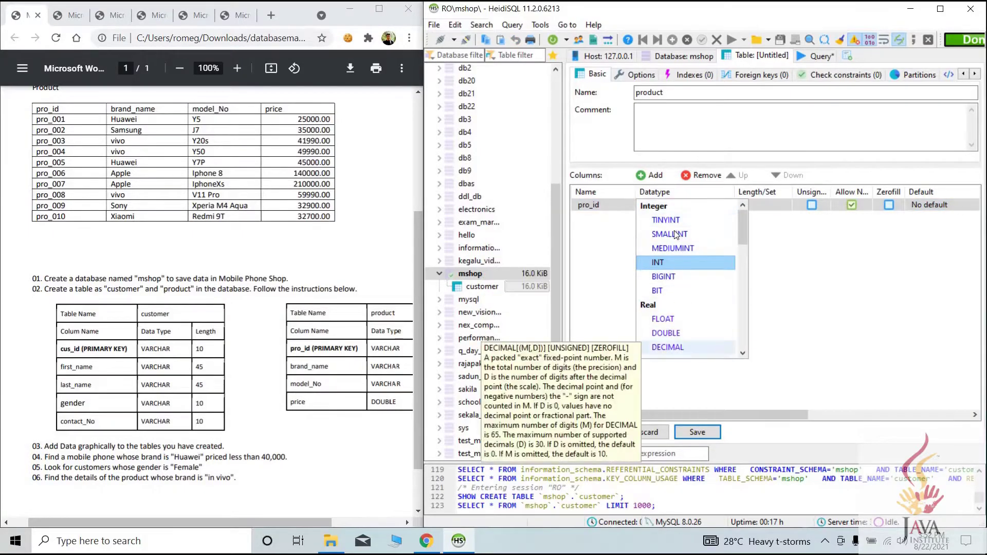
pyautogui.scroll(-3, 670, 284)
pyautogui.click(669, 248)
pyautogui.click(755, 205)
pyautogui.write('1')
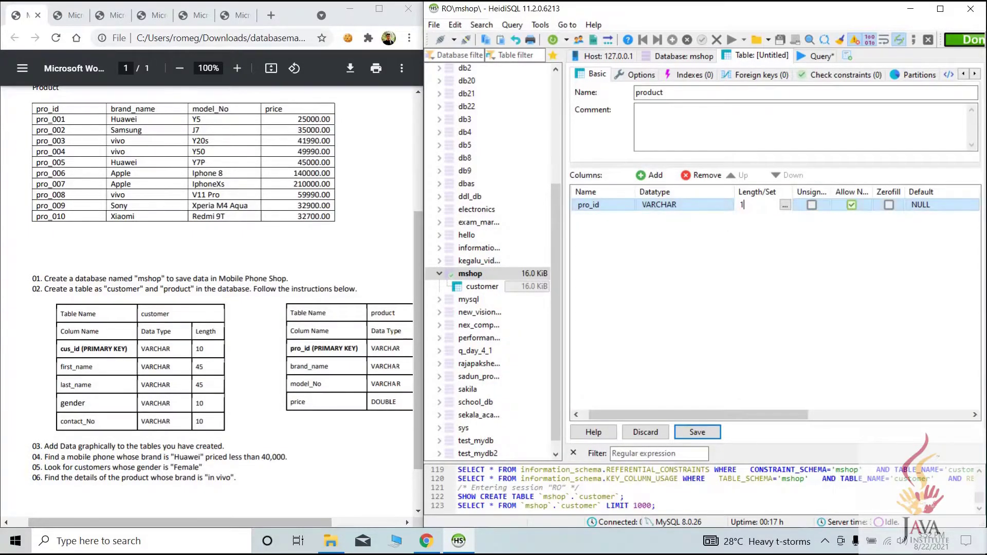
pyautogui.write('0')
pyautogui.click(752, 299)
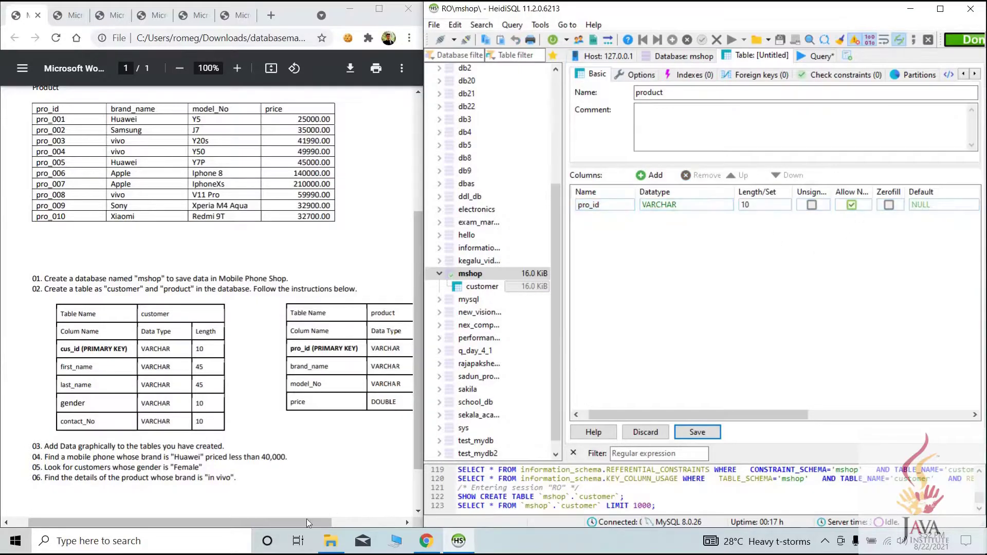
# Add brand_name and model_no columns as VARCHAR(45)
pyautogui.click(650, 175)
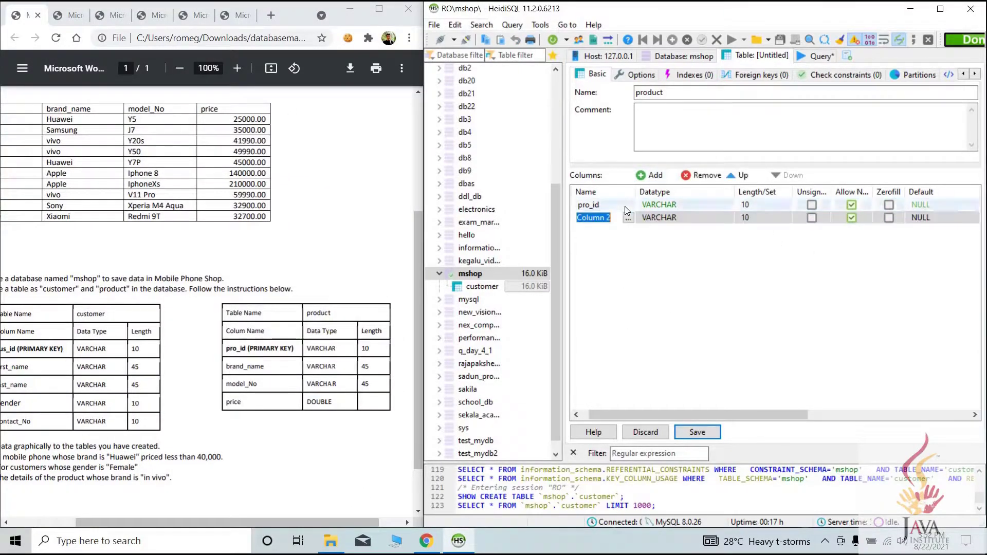
pyautogui.write('brand_name')
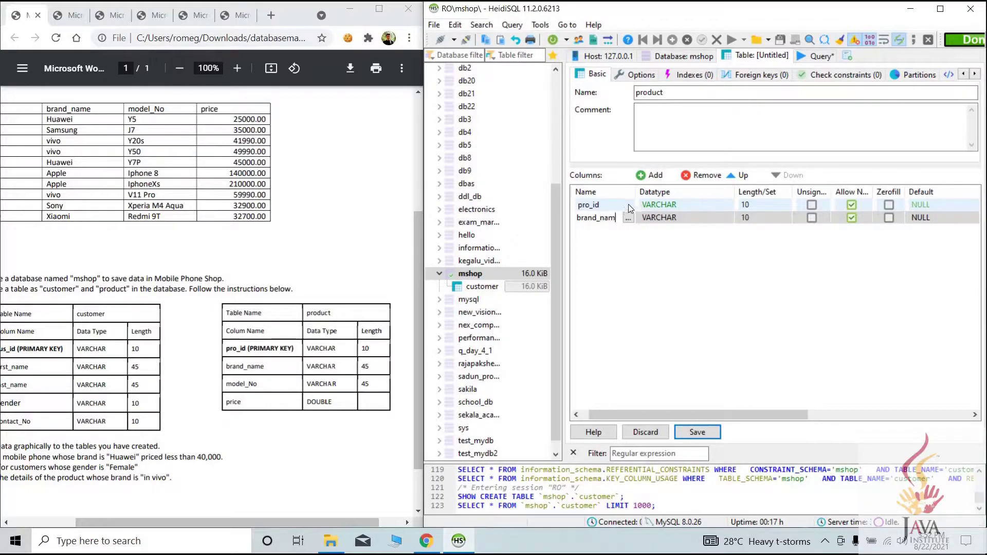
pyautogui.click(750, 216)
pyautogui.write('45')
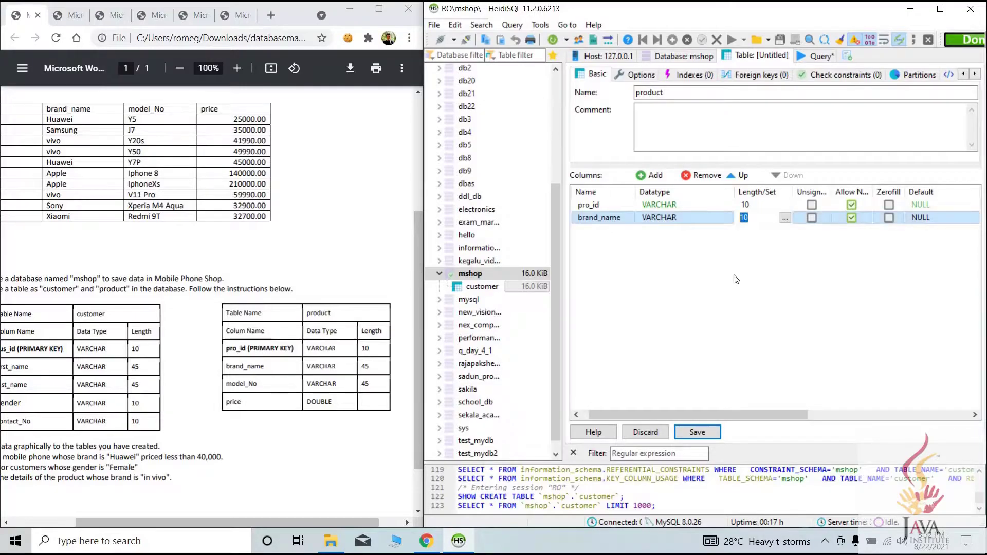
pyautogui.click(655, 175)
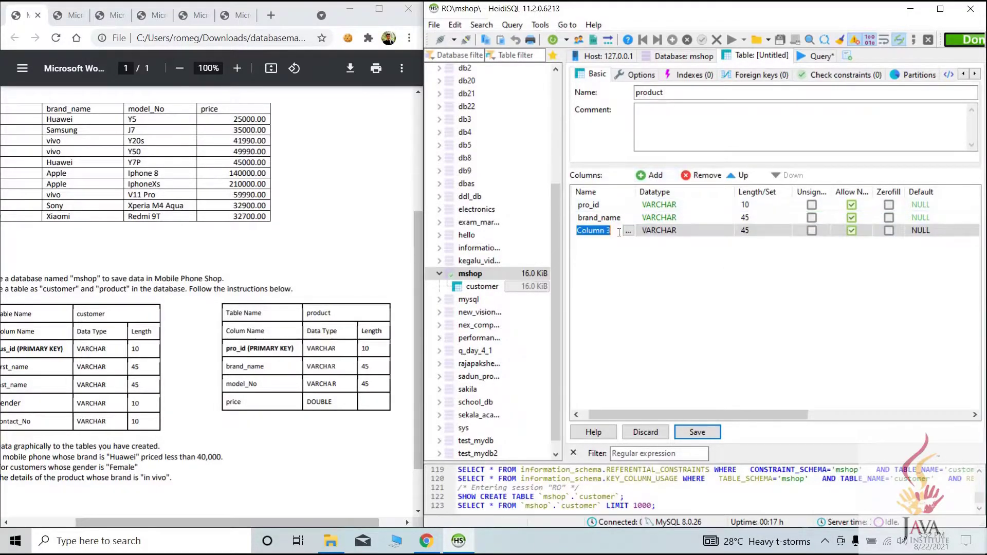
pyautogui.write('model')
pyautogui.click(756, 229)
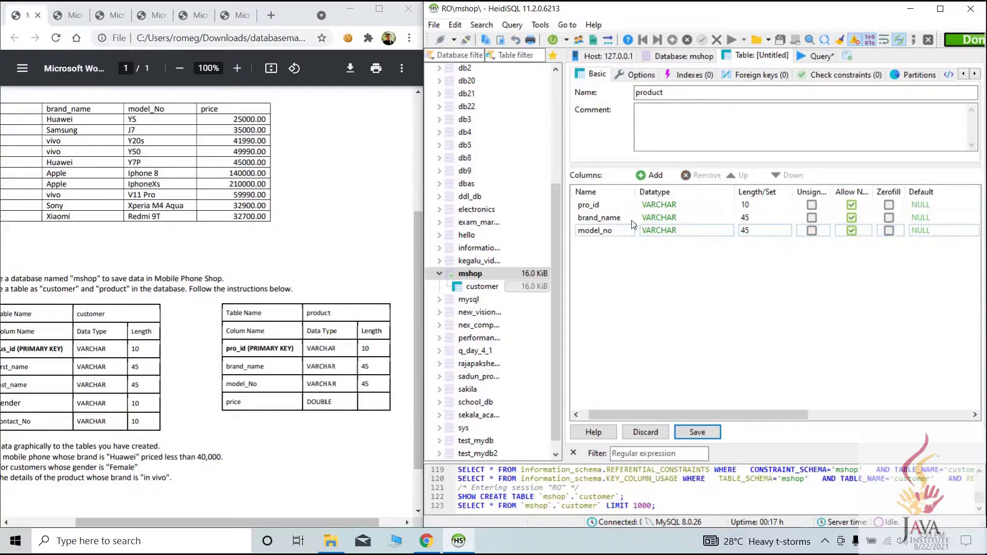
# Add a price column of type DOUBLE and select the pro_id row
pyautogui.click(650, 175)
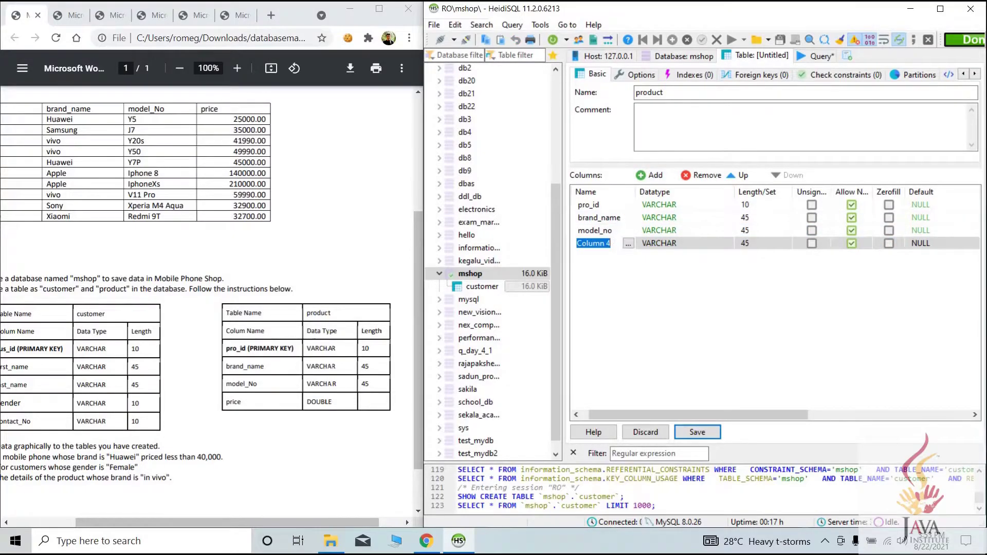
pyautogui.write('price')
pyautogui.click(708, 249)
pyautogui.click(659, 244)
pyautogui.click(669, 218)
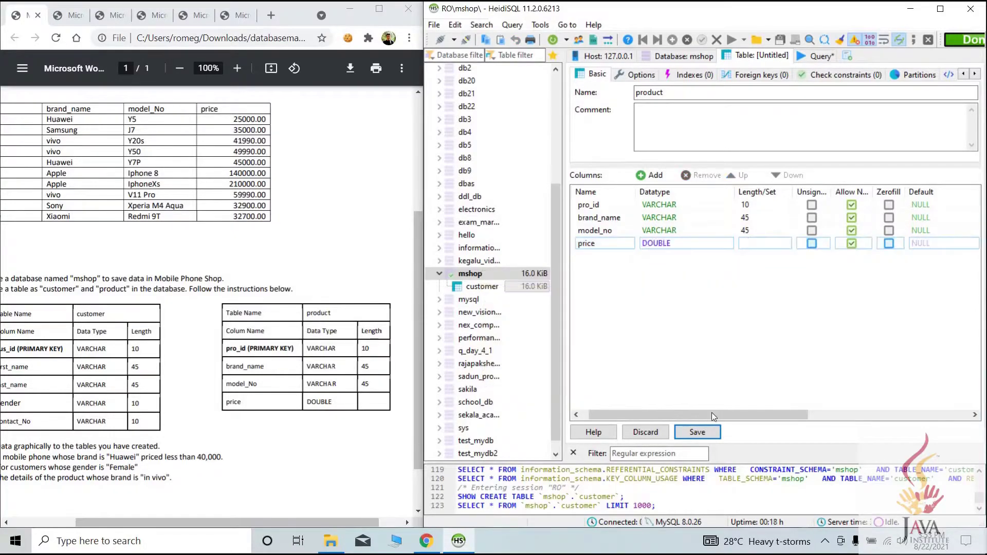
pyautogui.click(604, 206)
pyautogui.click(602, 206)
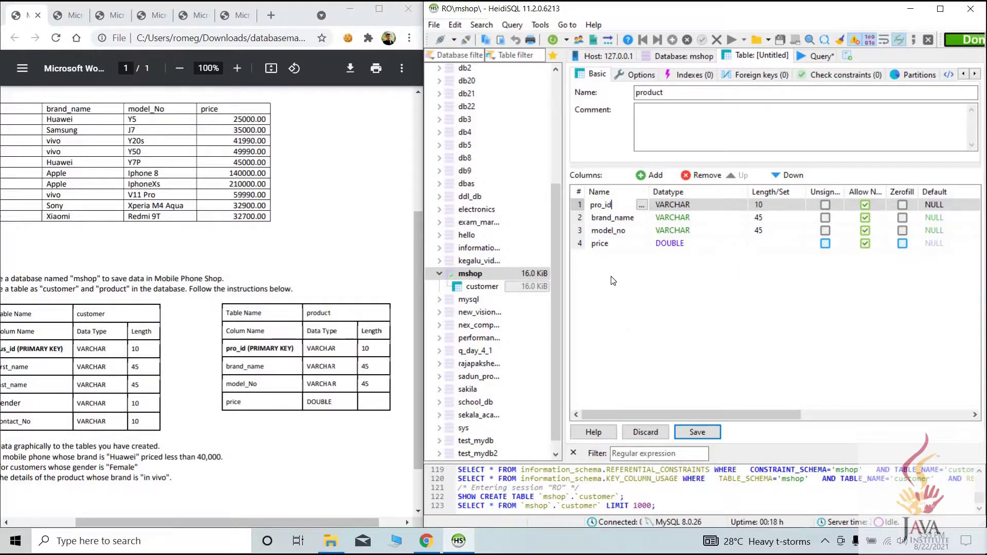
# Make pro_id the product table's PRIMARY key
pyautogui.rightClick(591, 203)
pyautogui.press('Escape')
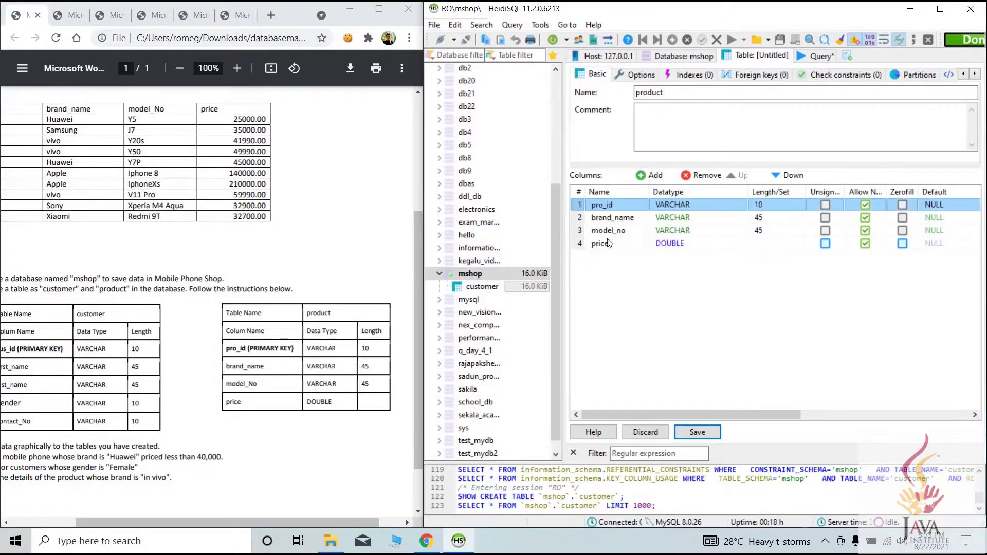
pyautogui.rightClick(580, 204)
pyautogui.moveTo(689, 317)
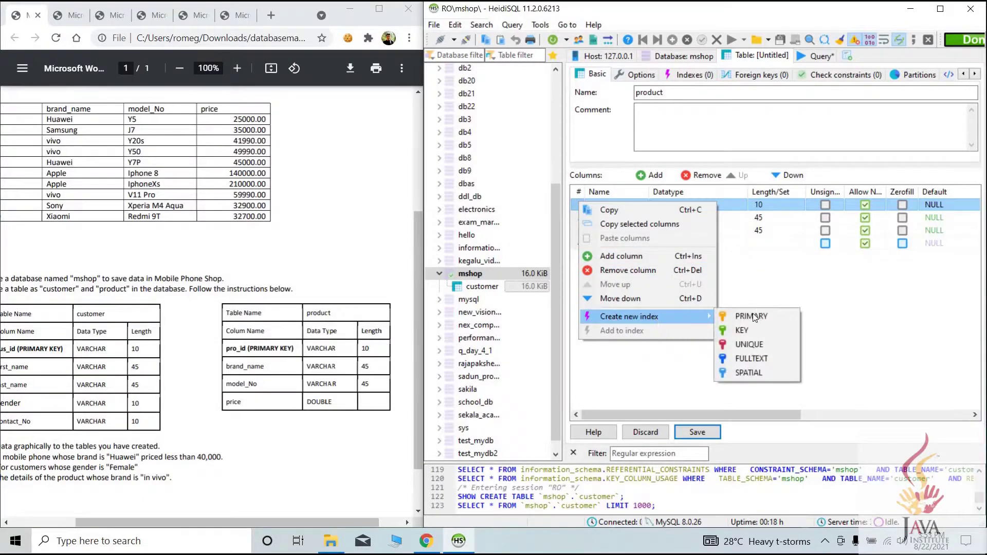
pyautogui.click(754, 315)
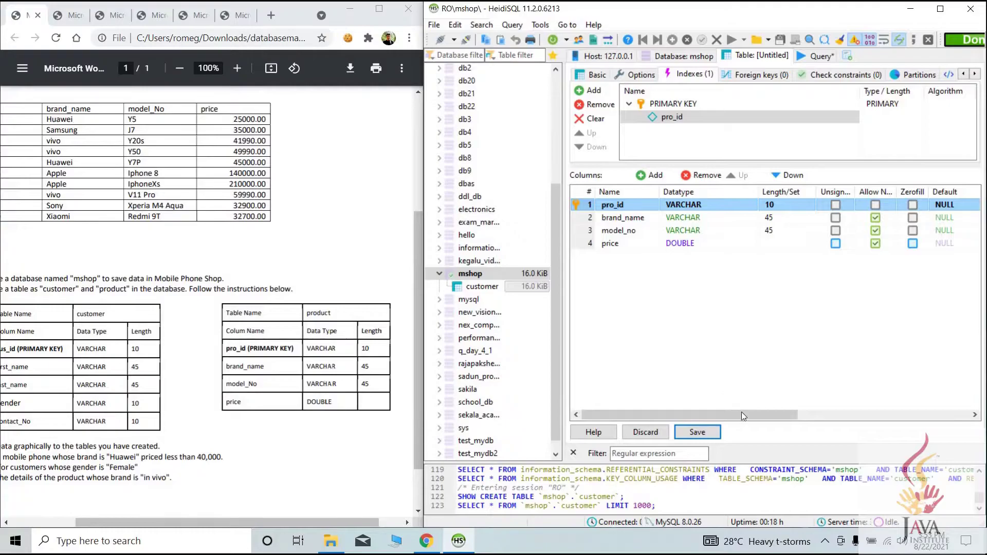
# Save the product table, disallowing NULL for brand_name, model_no and price to clear default errors
pyautogui.click(701, 435)
pyautogui.click(578, 258)
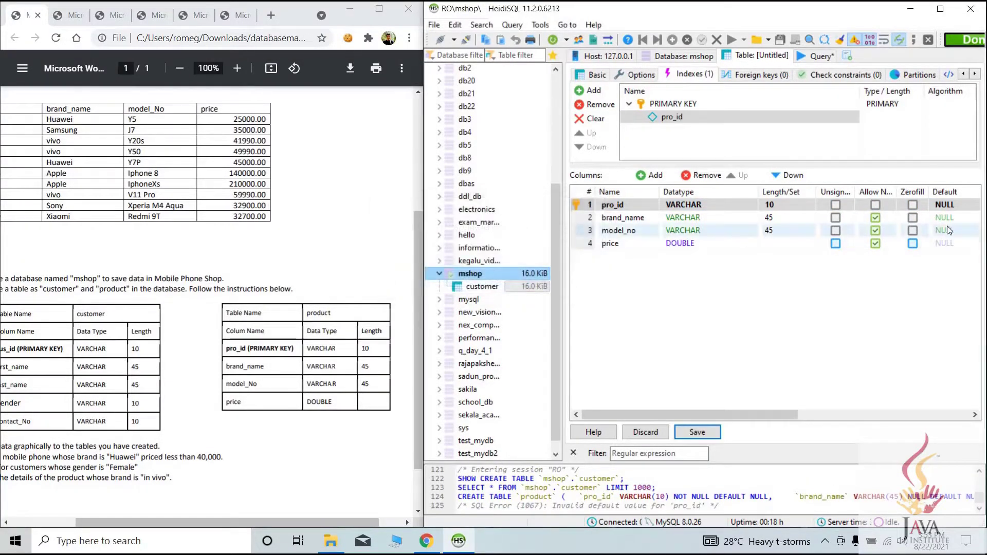
pyautogui.click(875, 218)
pyautogui.click(875, 230)
pyautogui.click(875, 243)
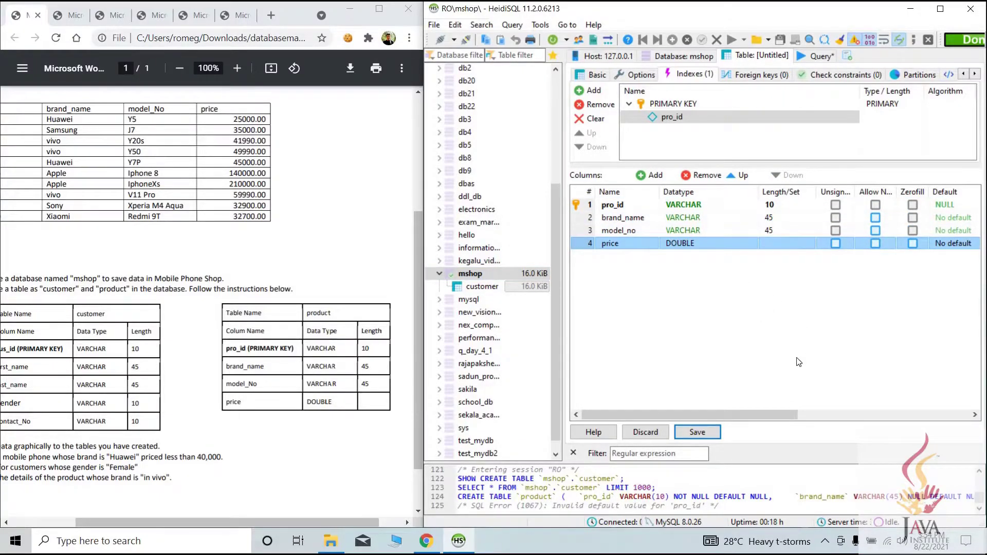
pyautogui.click(698, 432)
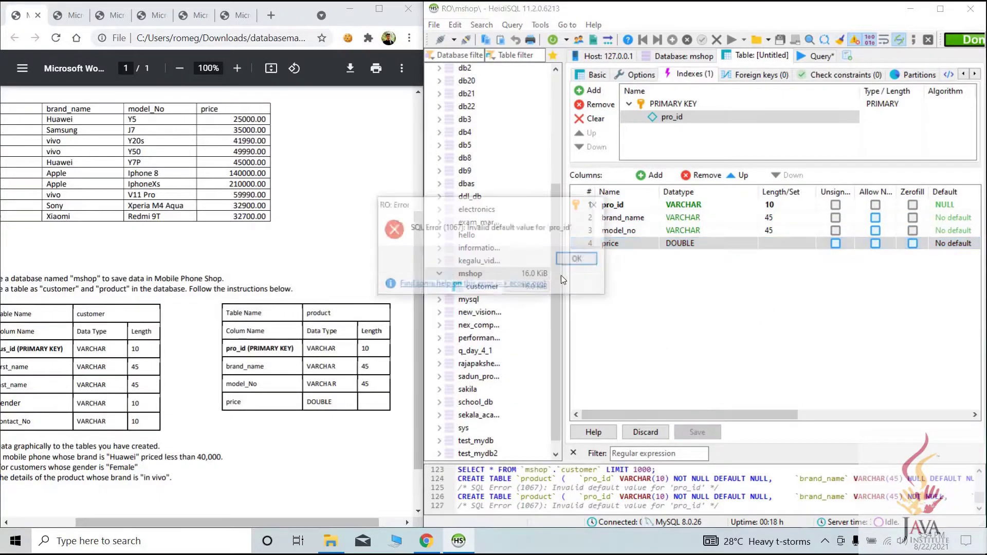
pyautogui.click(597, 258)
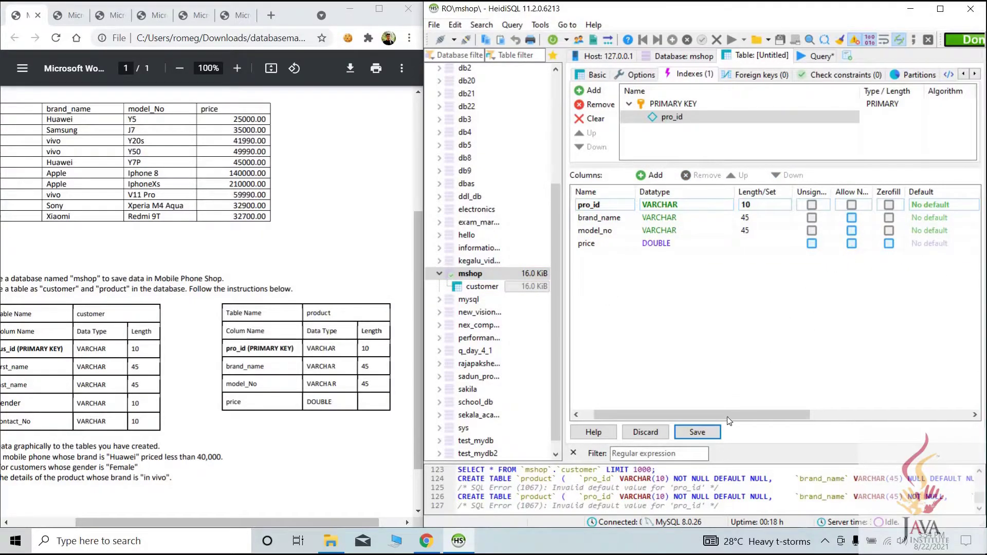
pyautogui.click(714, 430)
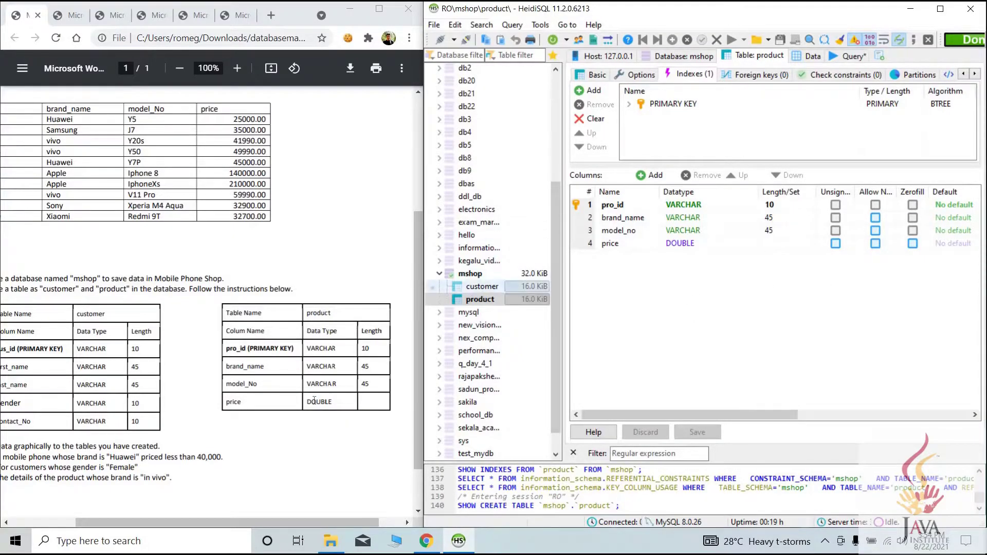
# Review the task sheet's data-entry instruction and show the customer table's Data grid
pyautogui.click(510, 288)
pyautogui.moveTo(309, 522); pyautogui.dragTo(195, 440)
pyautogui.scroll(-2, 195, 440)
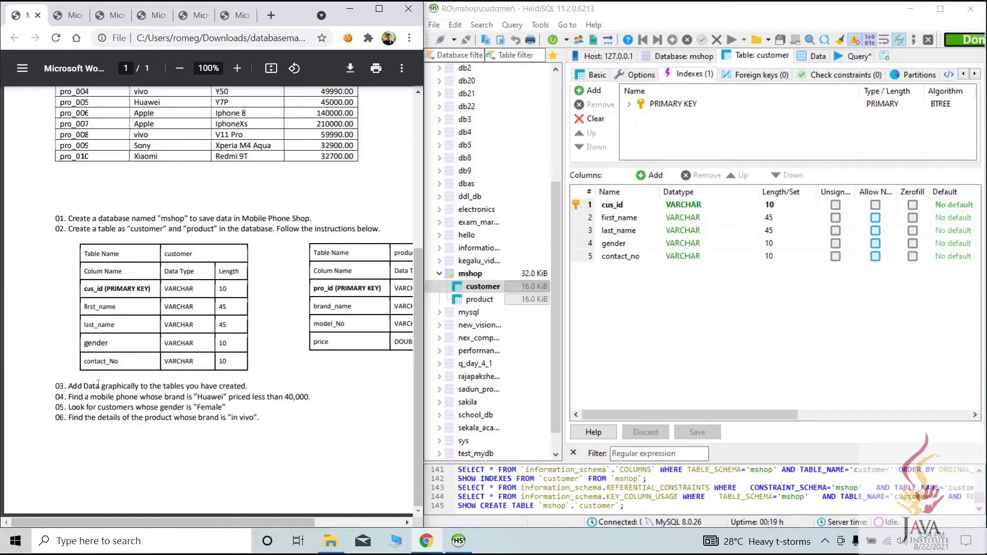
pyautogui.moveTo(64, 386); pyautogui.dragTo(414, 381)
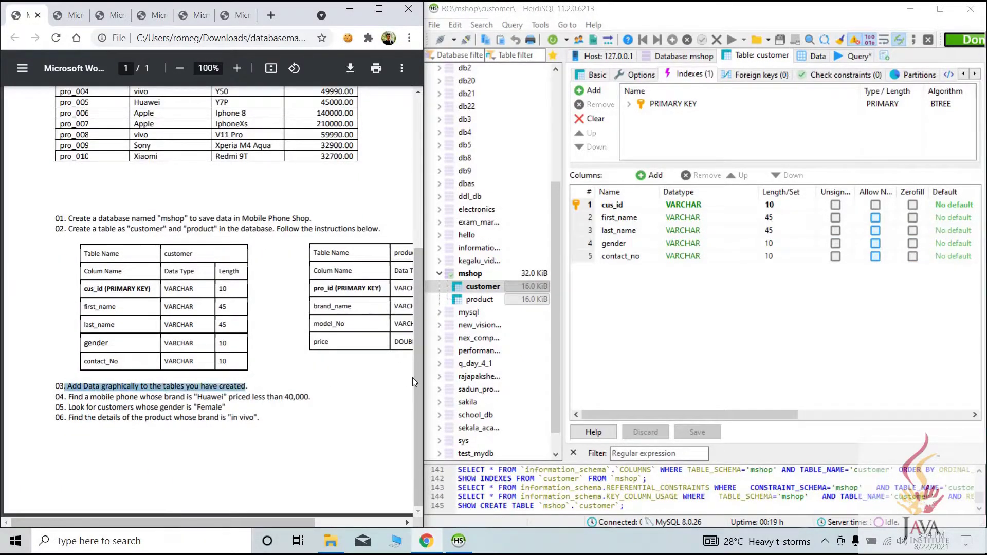
pyautogui.scroll(8, 415, 382)
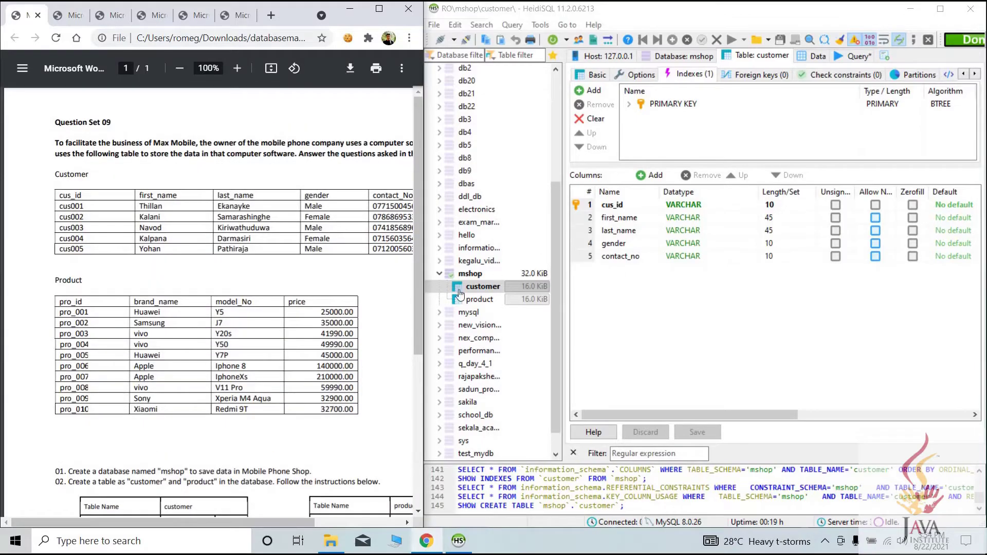
pyautogui.click(460, 290)
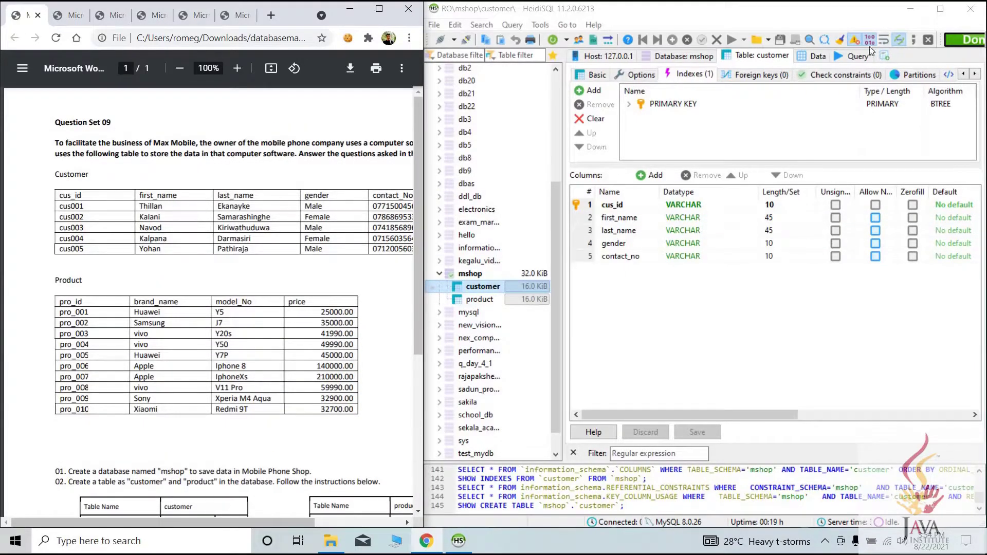
pyautogui.click(821, 57)
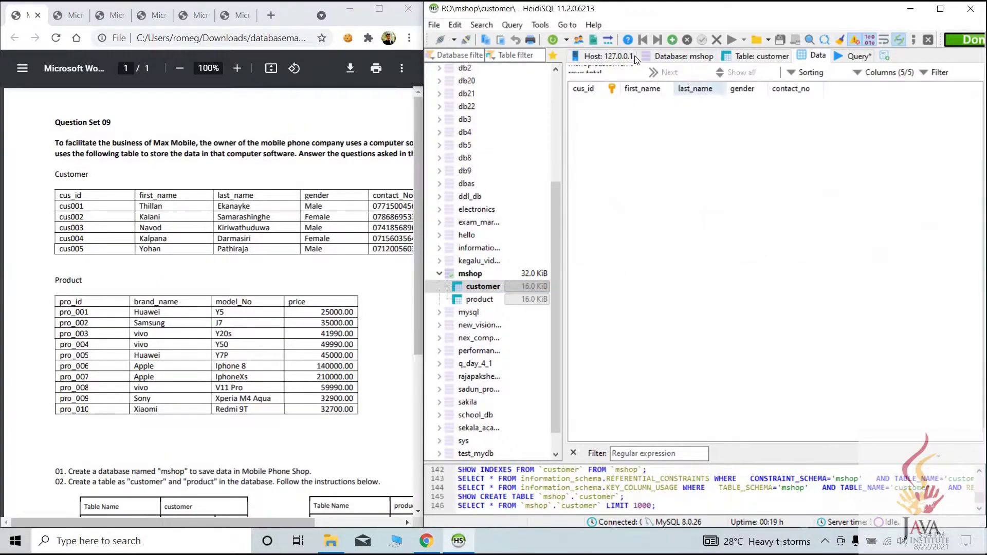
# Insert a new customer row with cus_id cus001 and the customer's first name
pyautogui.click(672, 40)
pyautogui.click(607, 100)
pyautogui.write('cus))!')
pyautogui.hotkey('ctrl', 'a')
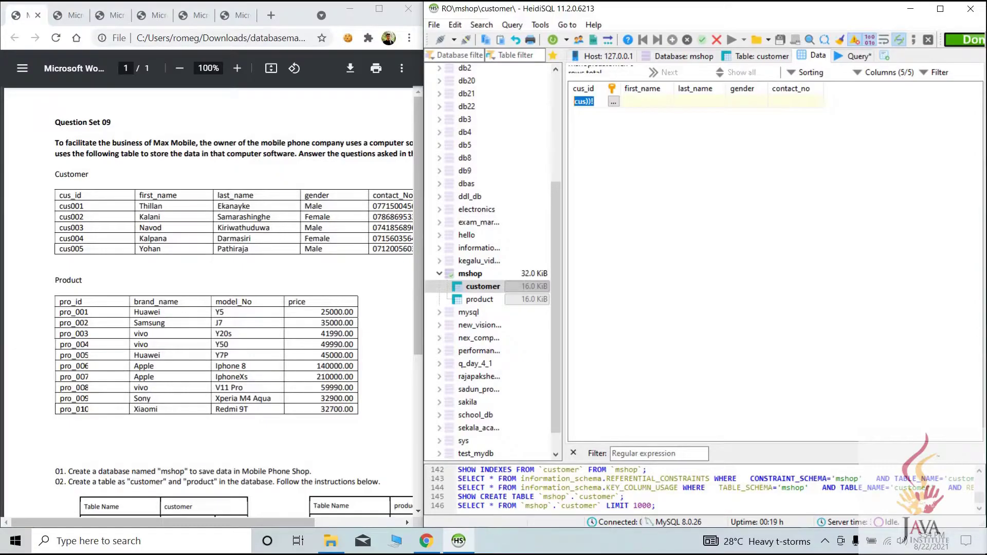
pyautogui.write('cus001')
pyautogui.click(658, 101)
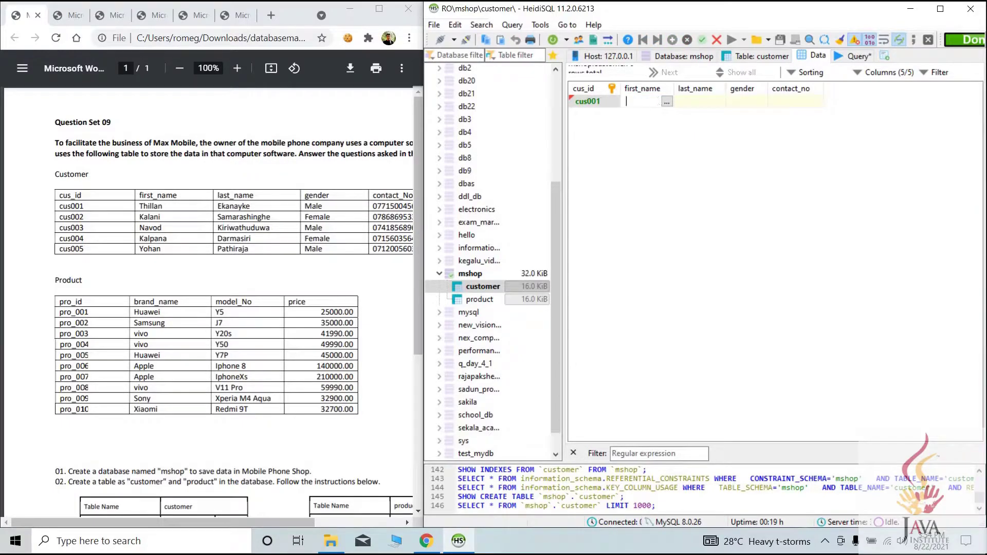
# Fill in the customer's last name, gender Male and contact number, then save the row
pyautogui.click(710, 100)
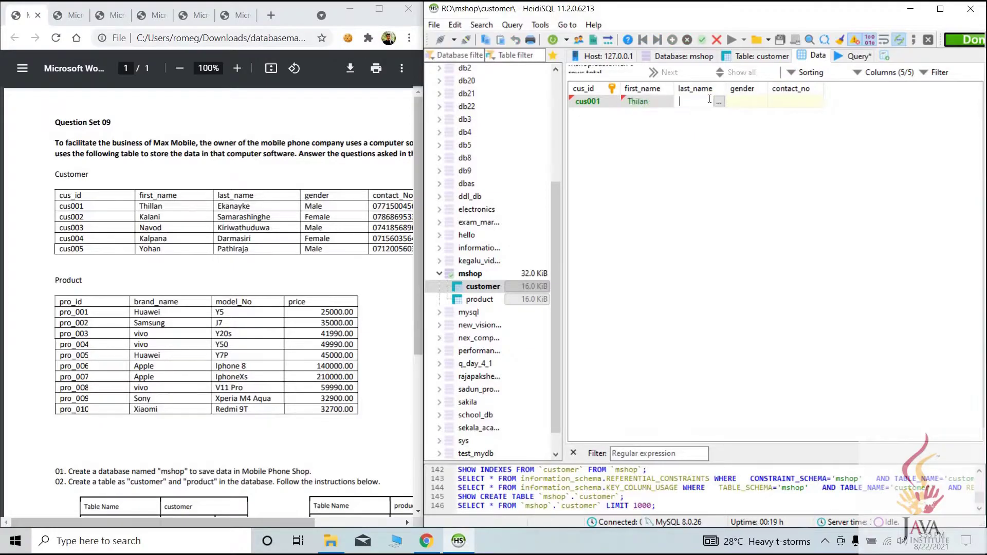
pyautogui.click(735, 100)
pyautogui.write('Male')
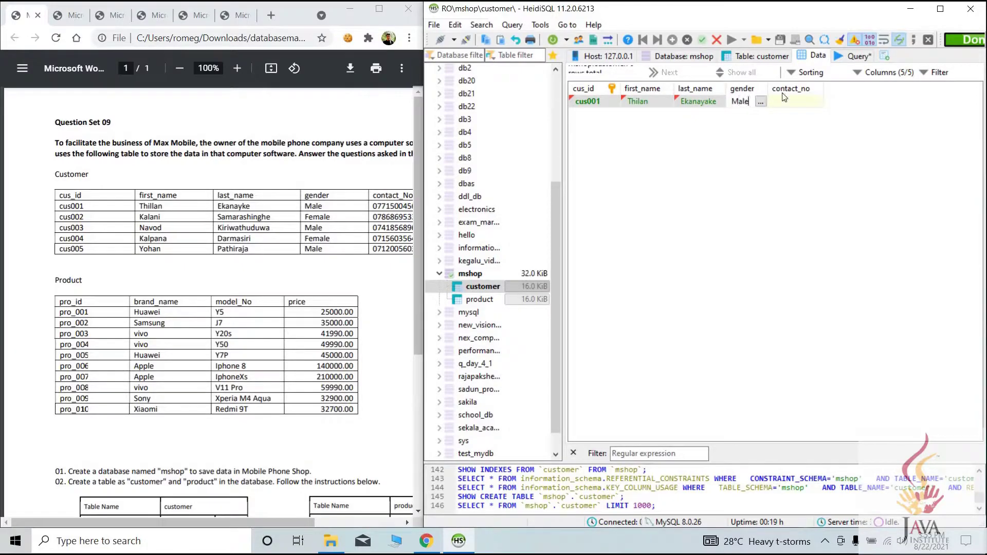
pyautogui.click(792, 100)
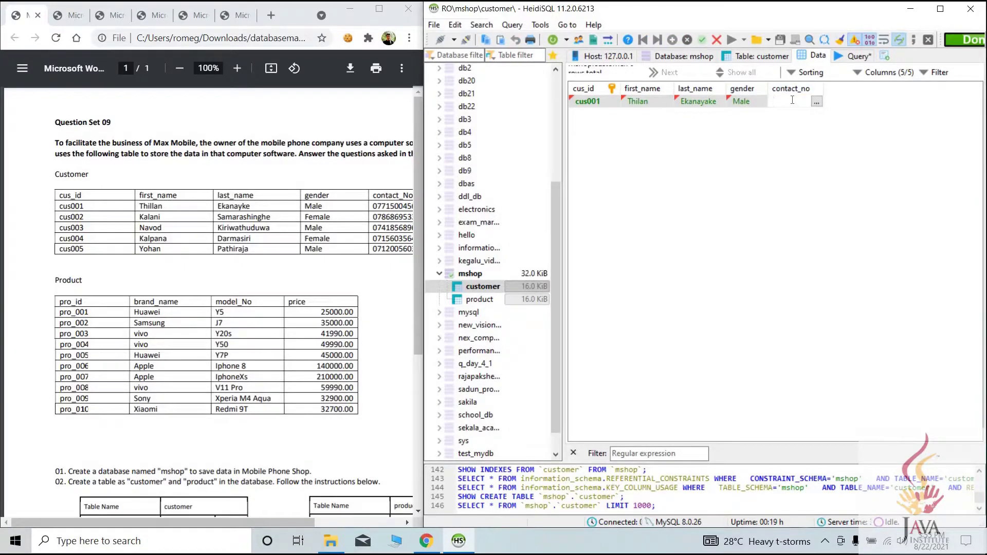
pyautogui.hscroll(2, 206, 309)
pyautogui.press('Left')
pyautogui.press('Left')
pyautogui.press('Left')
pyautogui.press('End')
pyautogui.press('Return')
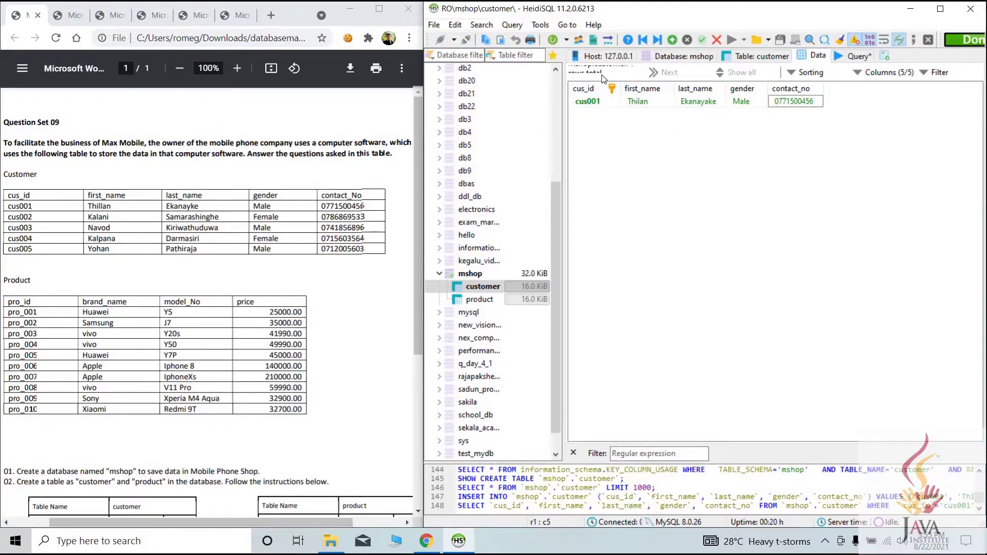
# Add product pro_001, a Huawei Y5, correcting its price from 250000 to 25000
pyautogui.click(483, 299)
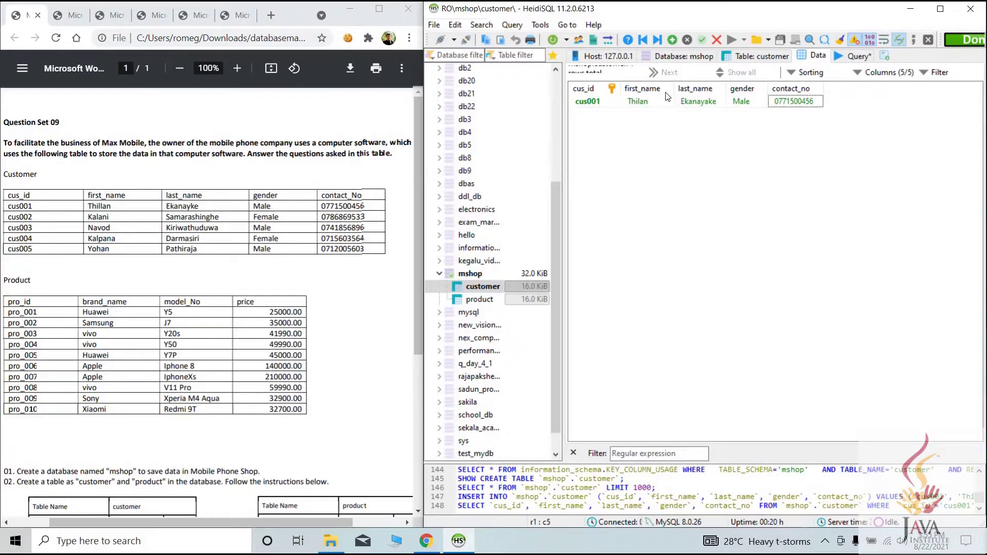
pyautogui.click(673, 40)
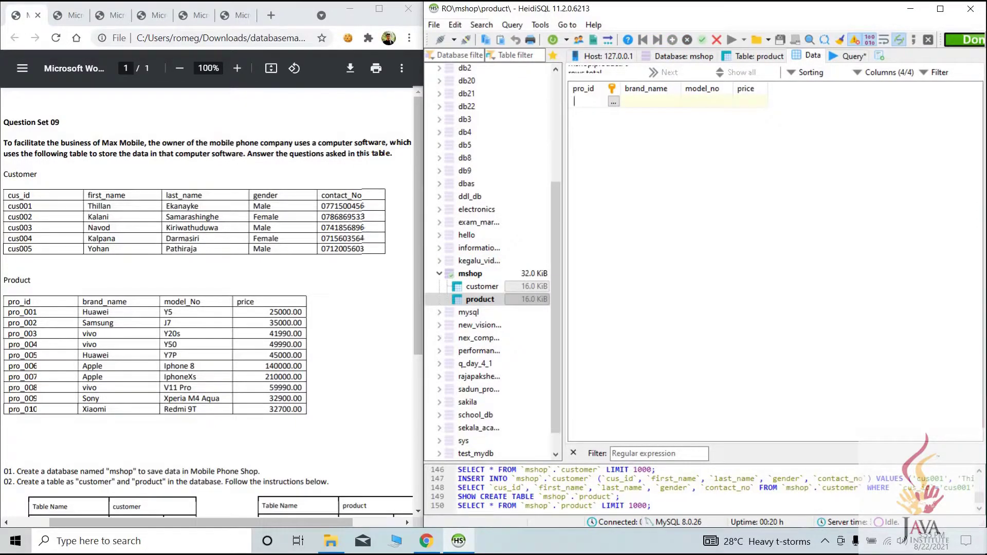
pyautogui.write('pro_001')
pyautogui.press('Tab')
pyautogui.write('Huawei')
pyautogui.press('Tab')
pyautogui.write('Y5')
pyautogui.press('Tab')
pyautogui.write('250000')
pyautogui.press('Return')
pyautogui.write('25000')
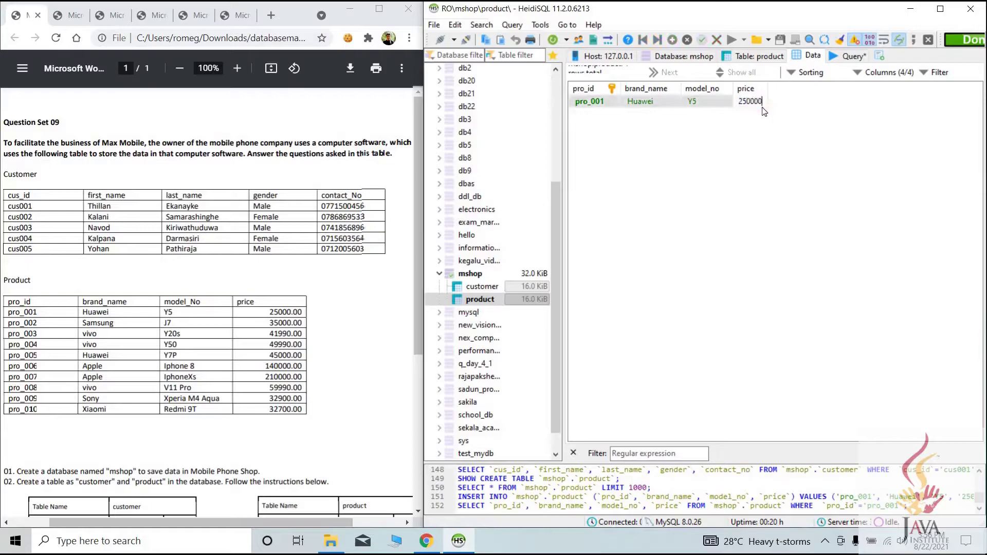
pyautogui.press('Return')
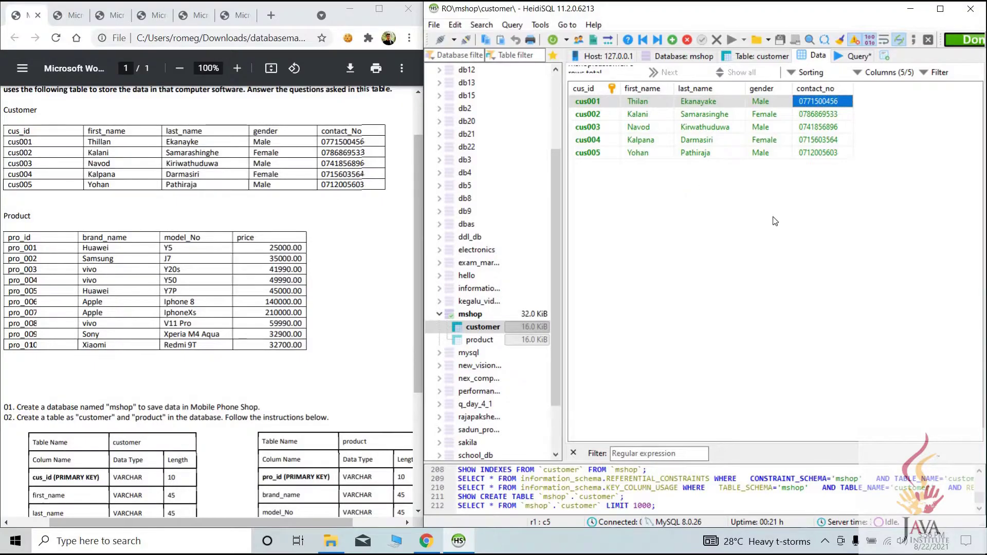
# Display the product table's Data grid with all ten phones
pyautogui.click(472, 341)
pyautogui.click(478, 346)
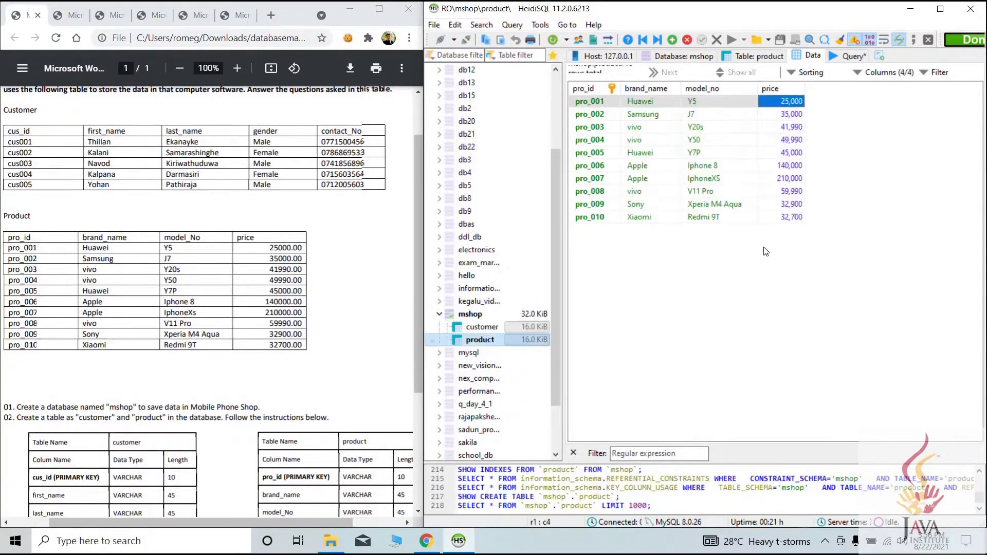
pyautogui.moveTo(150, 517); pyautogui.dragTo(111, 517)
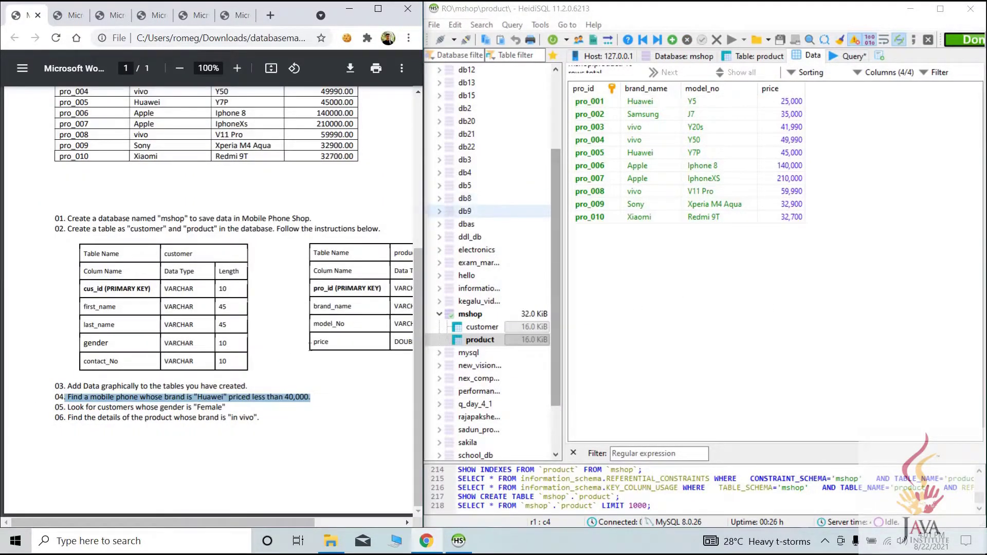
# Highlight question 04 in the task sheet and select the old cus003 query in the editor
pyautogui.click(84, 395)
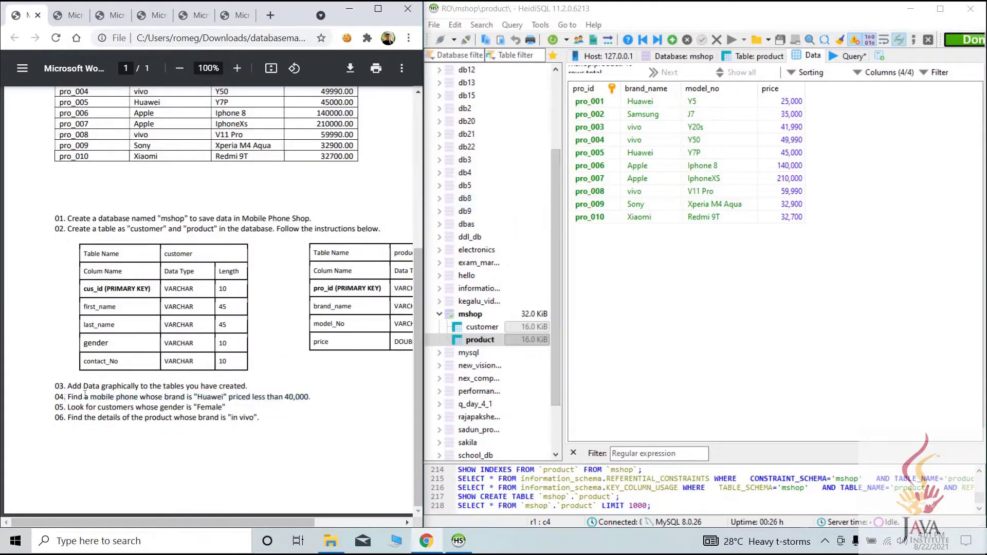
pyautogui.moveTo(68, 397); pyautogui.dragTo(158, 397)
pyautogui.moveTo(261, 395); pyautogui.dragTo(314, 396)
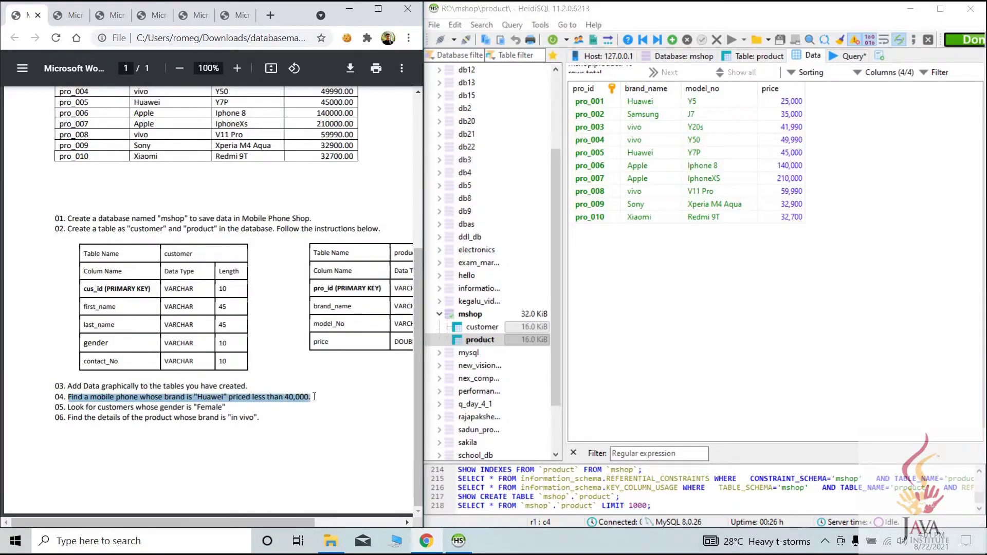
pyautogui.click(198, 399)
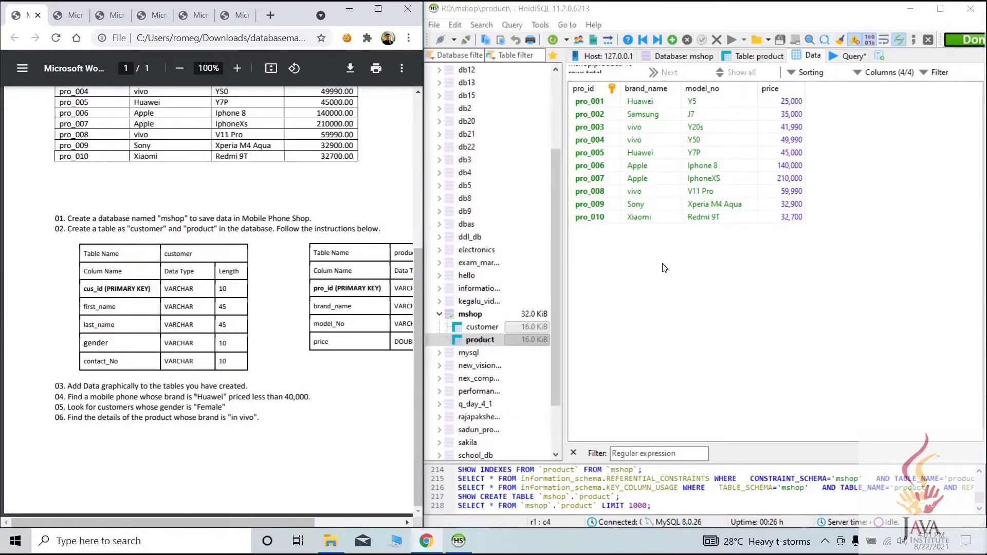
pyautogui.click(849, 56)
pyautogui.moveTo(821, 72); pyautogui.dragTo(599, 73)
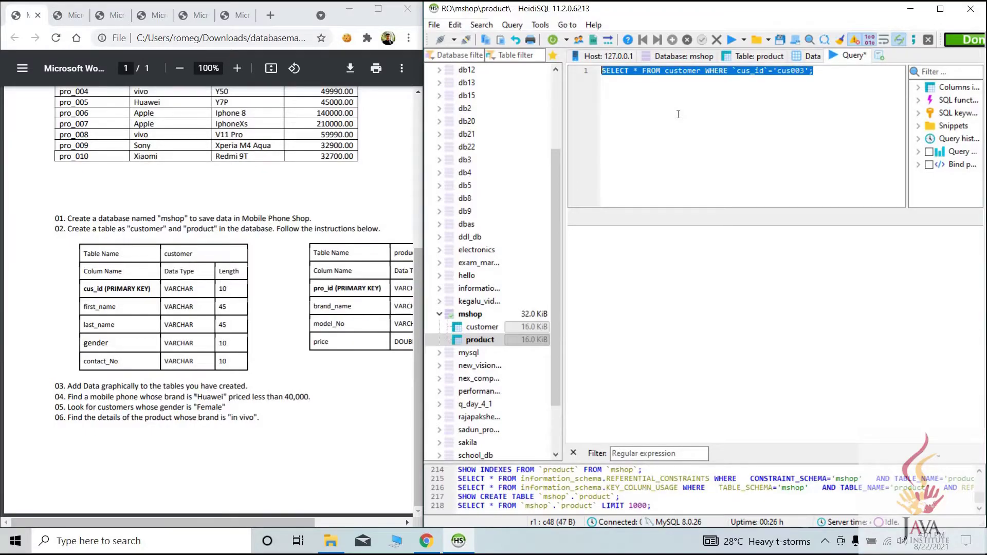
# Write and run SELECT * FROM product WHERE `brand_name`='Huawei' AND `price` < 40000;
pyautogui.write('SELE')
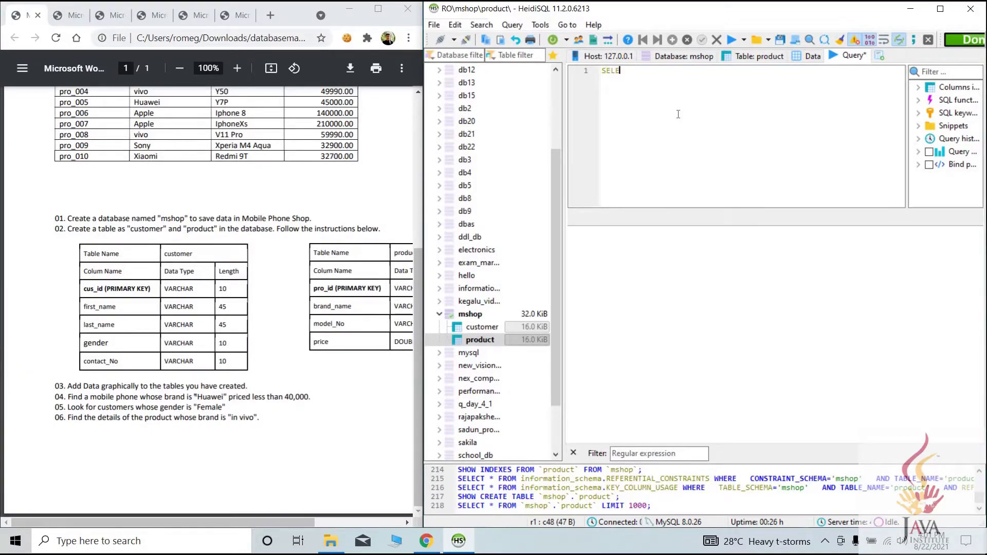
pyautogui.write('CT * FROM')
pyautogui.scroll(3, 188, 192)
pyautogui.scroll(-2, 188, 192)
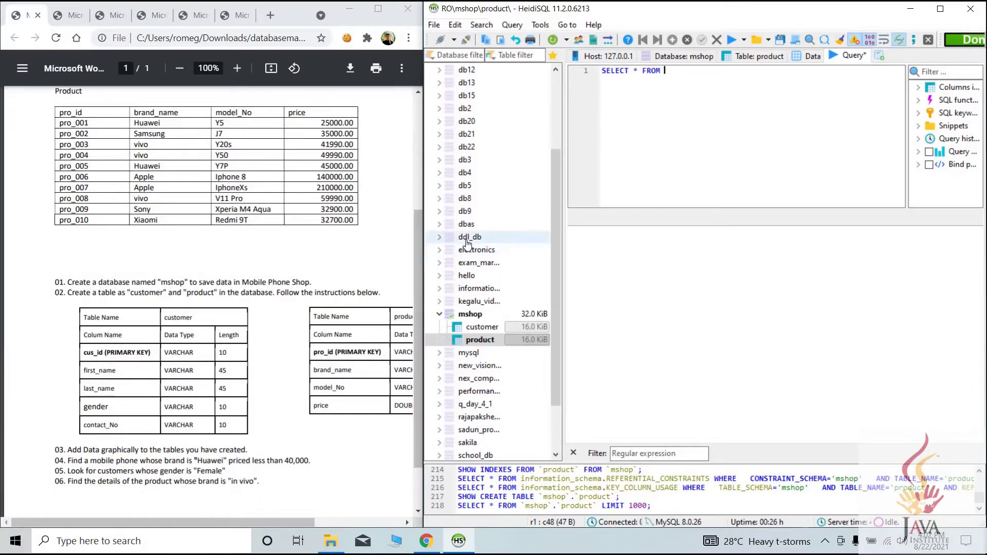
pyautogui.write('product')
pyautogui.write(' WHERE ')
pyautogui.write('br')
pyautogui.press('BackSpace')
pyautogui.write('`brand')
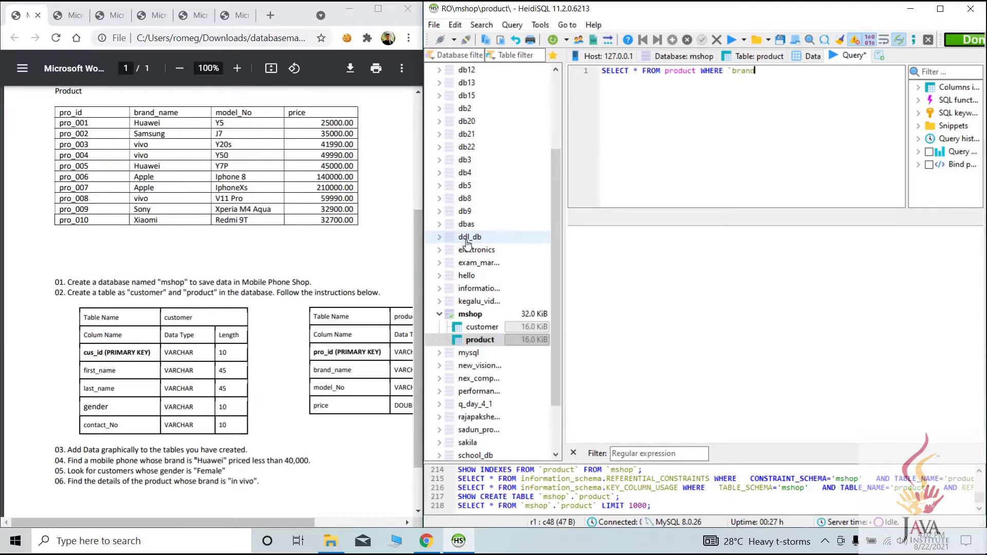
pyautogui.write('_name`')
pyautogui.press('BackSpace')
pyautogui.press('BackSpace')
pyautogui.write('pri')
pyautogui.press('BackSpace')
pyautogui.press('BackSpace')
pyautogui.press('BackSpace')
pyautogui.write("`='Huawei' AND `price` < ")
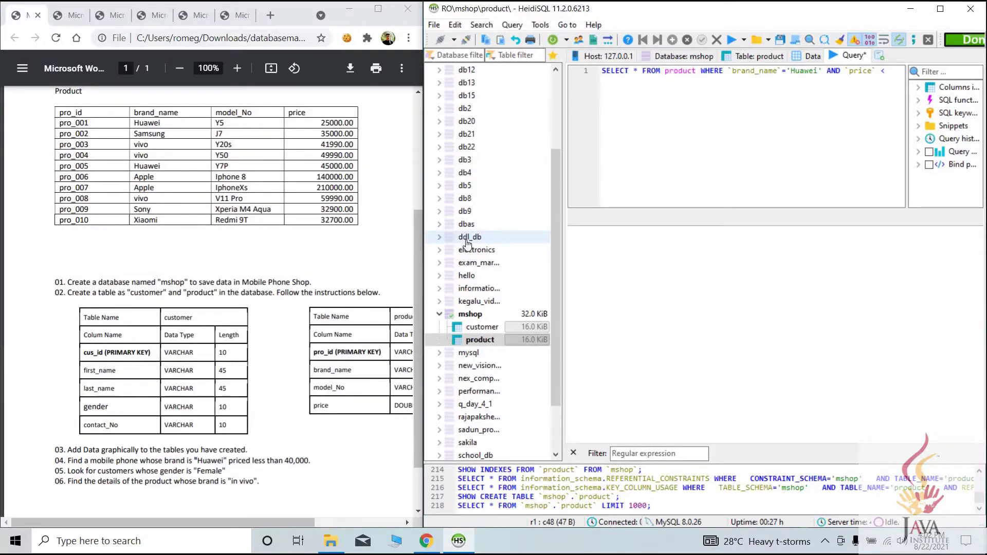
pyautogui.write('400000')
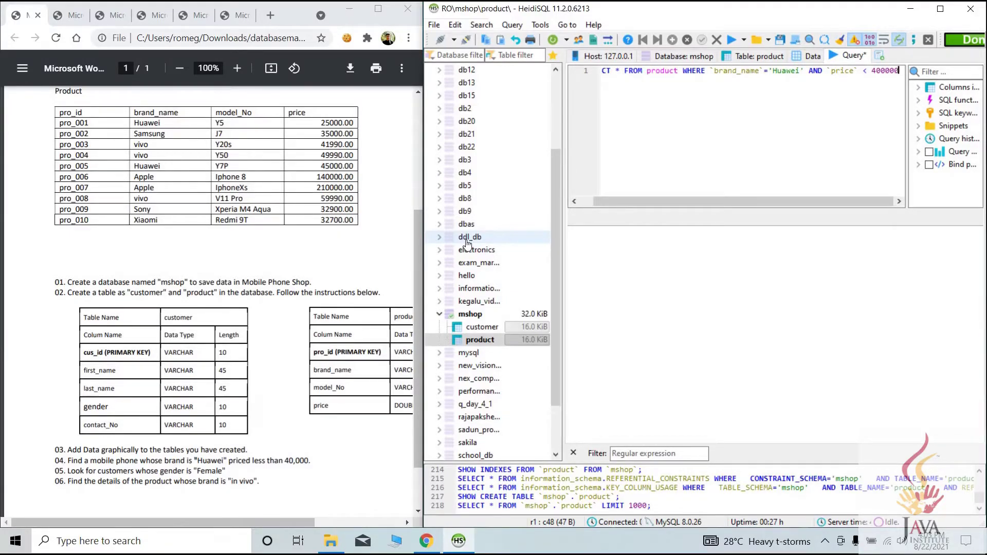
pyautogui.write(';')
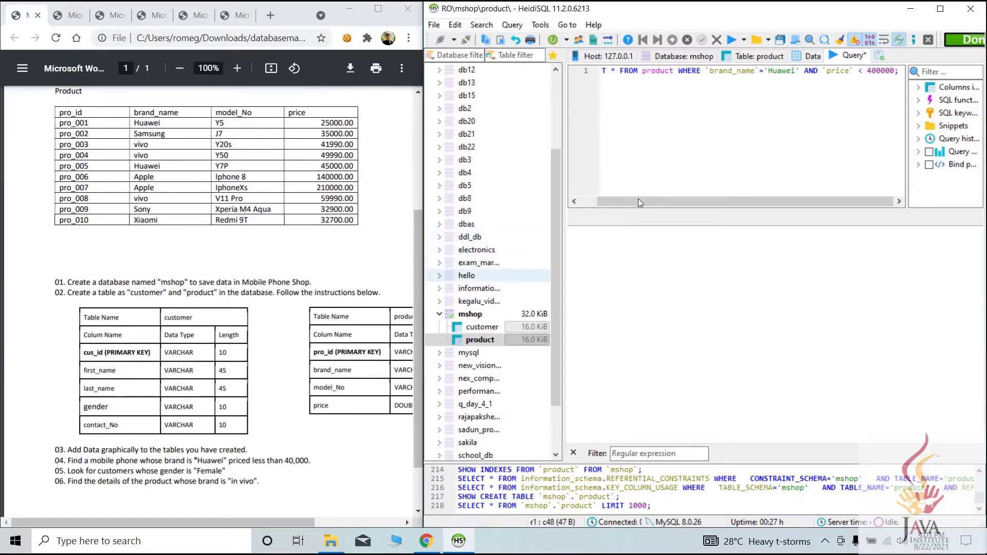
pyautogui.moveTo(658, 203); pyautogui.dragTo(636, 203)
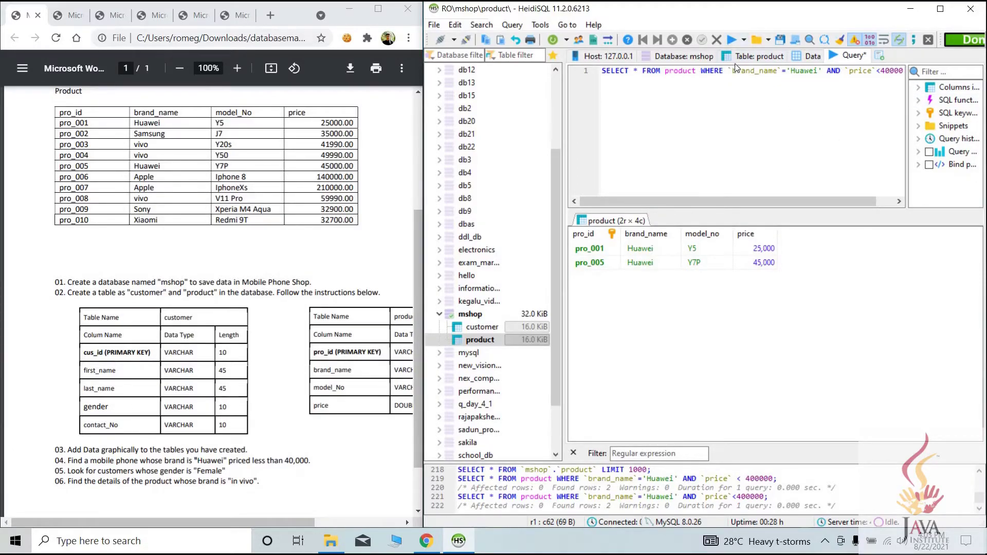
pyautogui.click(732, 40)
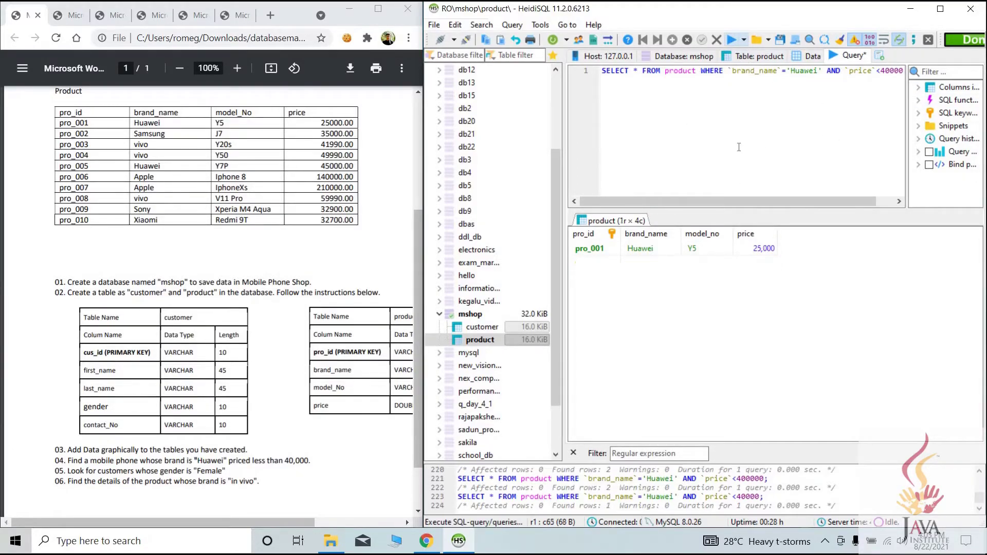
# Inspect the single result row: pro_001, Huawei Y5 priced 25,000
pyautogui.click(638, 249)
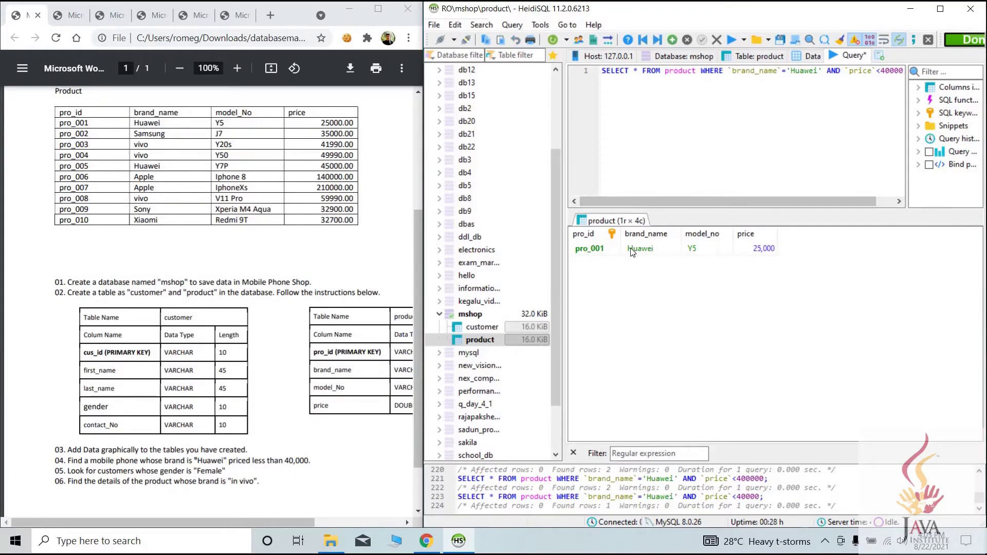
pyautogui.moveTo(831, 200); pyautogui.dragTo(742, 224)
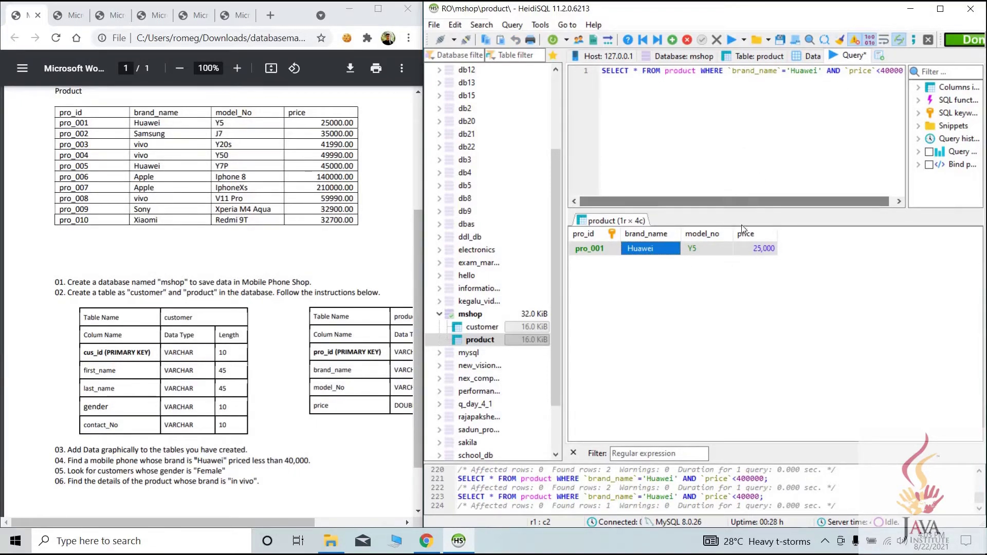
pyautogui.click(701, 253)
pyautogui.press('Right')
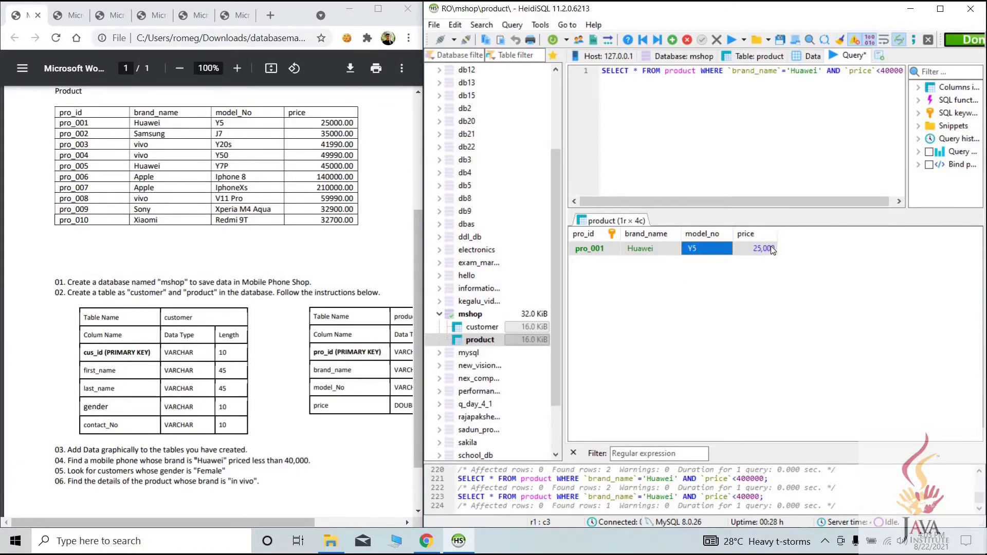
pyautogui.press('Right')
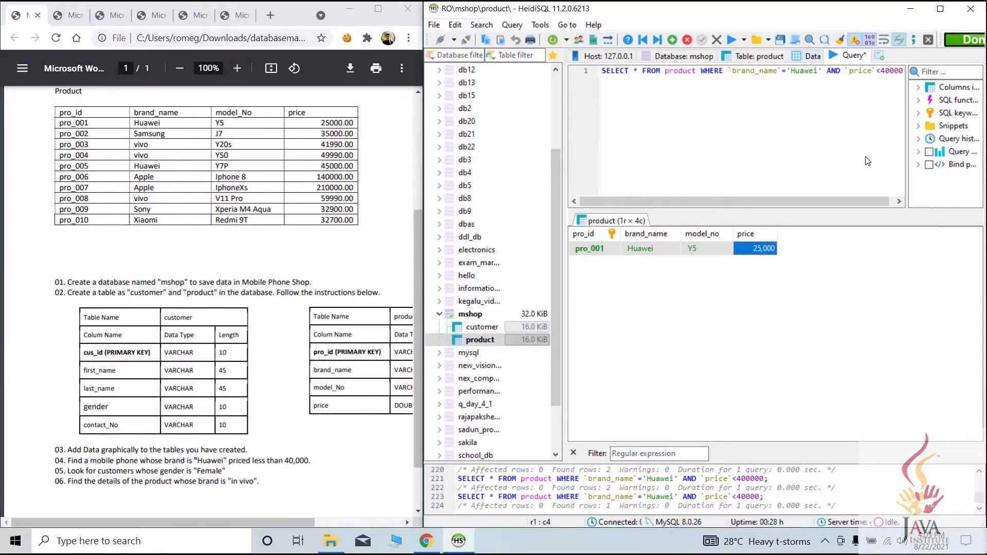
pyautogui.click(807, 57)
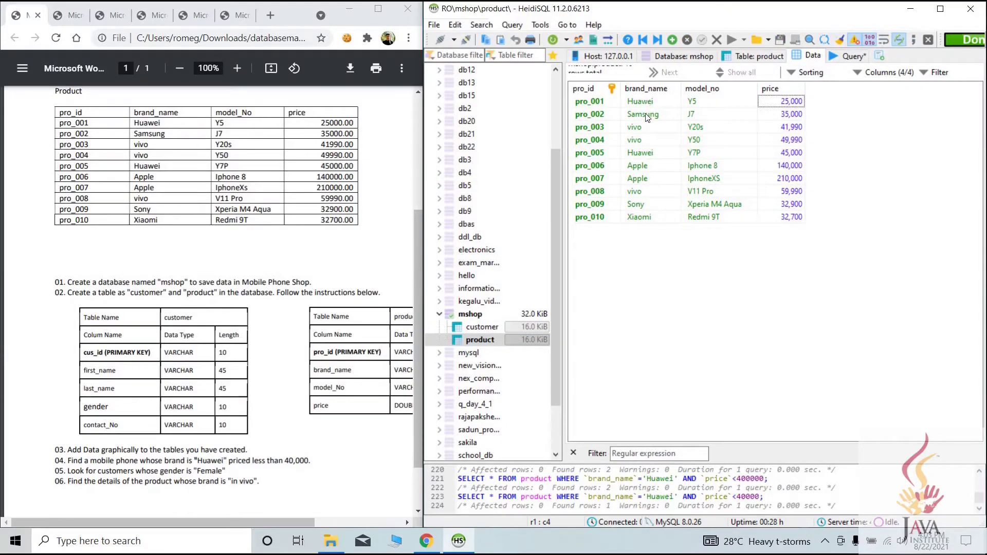
# Check Huawei rows pro_001 and pro_005 in the product grid and highlight task 05 on female customers
pyautogui.click(644, 99)
pyautogui.click(645, 153)
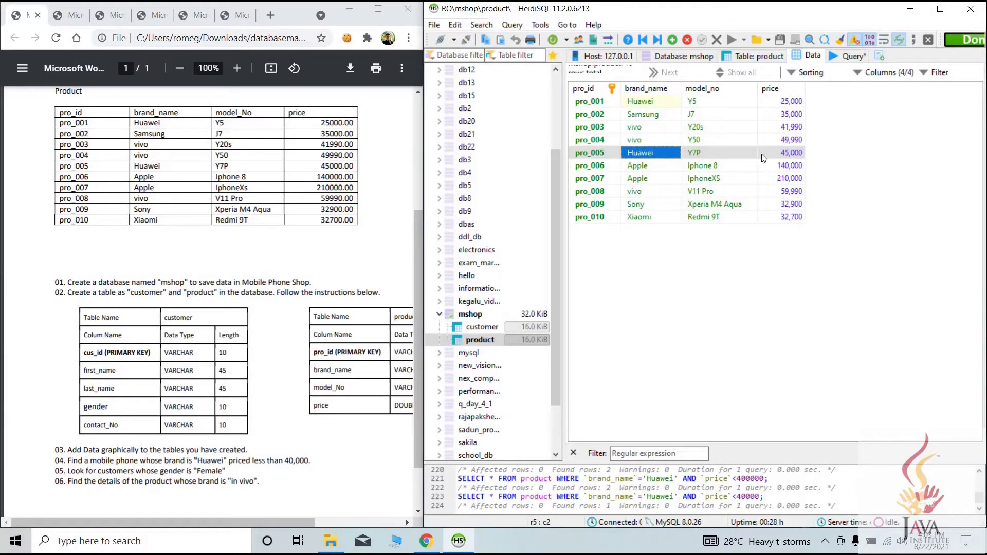
pyautogui.click(654, 103)
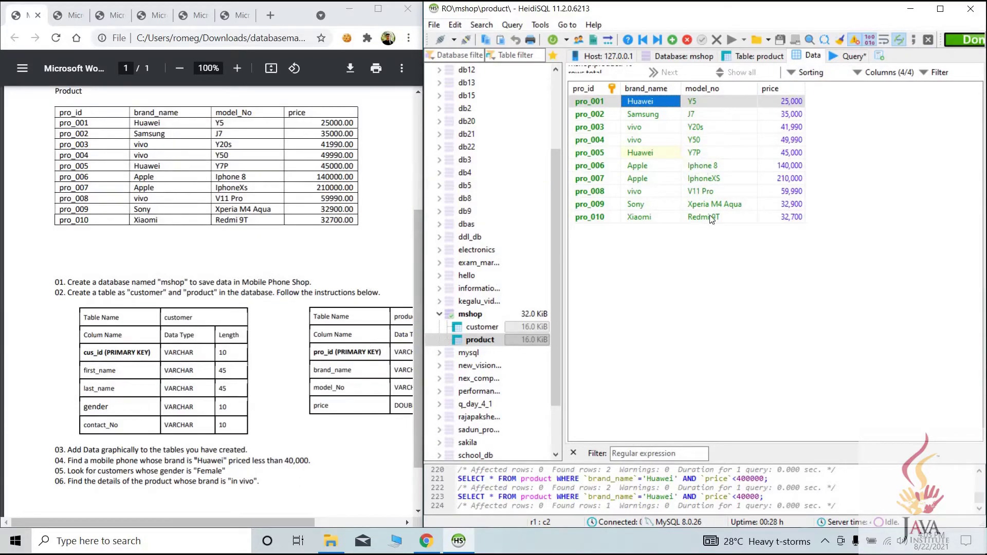
pyautogui.click(198, 465)
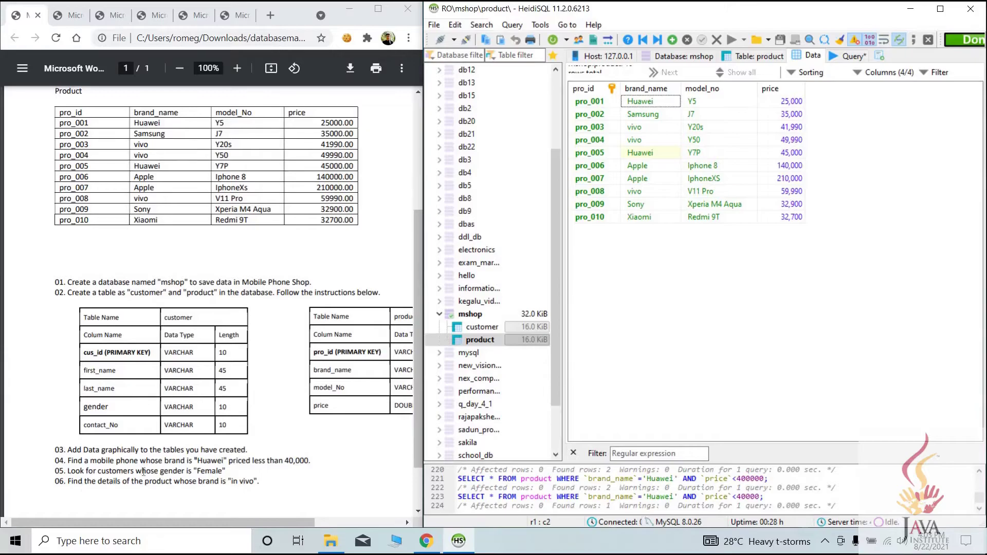
pyautogui.moveTo(232, 471); pyautogui.dragTo(65, 471)
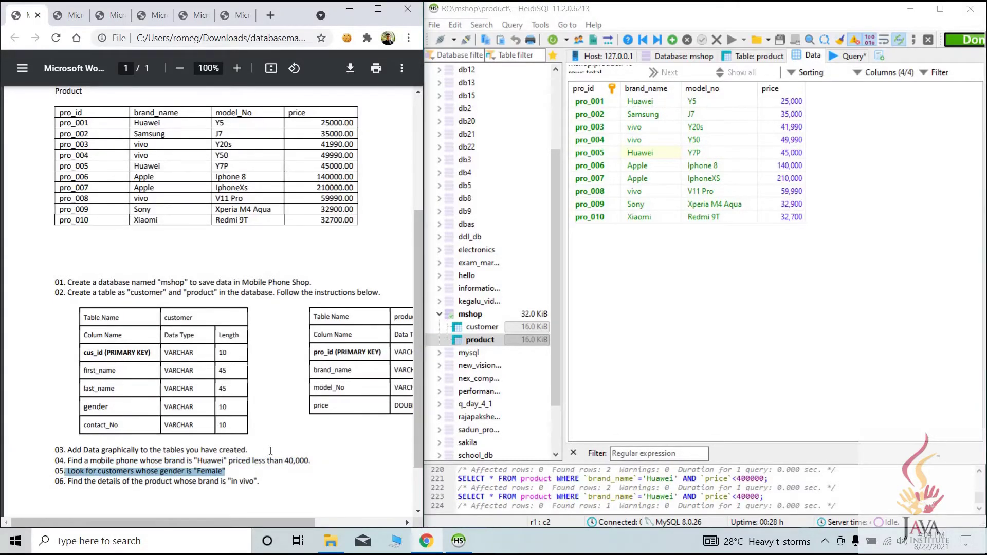
pyautogui.click(851, 55)
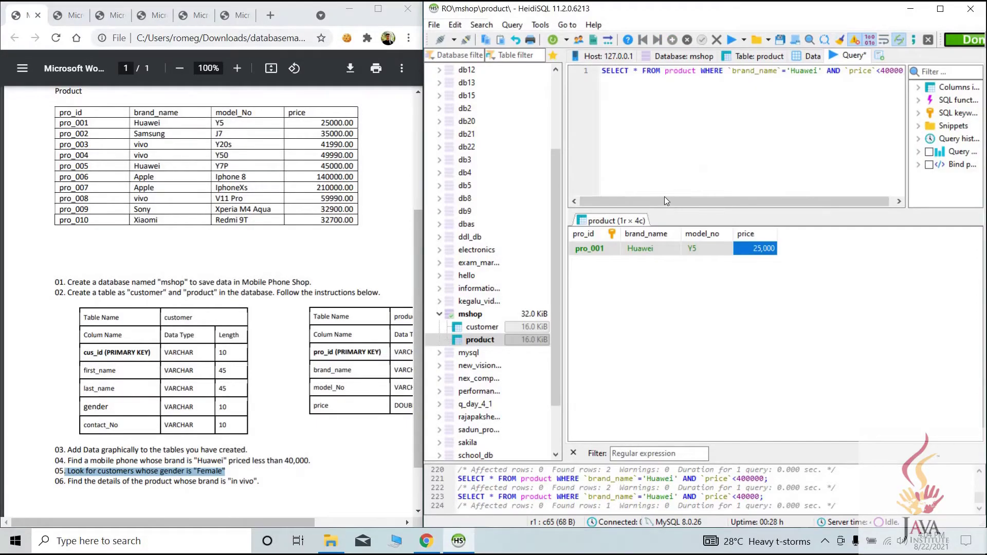
# Rewrite the query as SELECT * FROM customer WHERE `gender`='Female'; and run it, returning cus002 and cus004
pyautogui.click(665, 71)
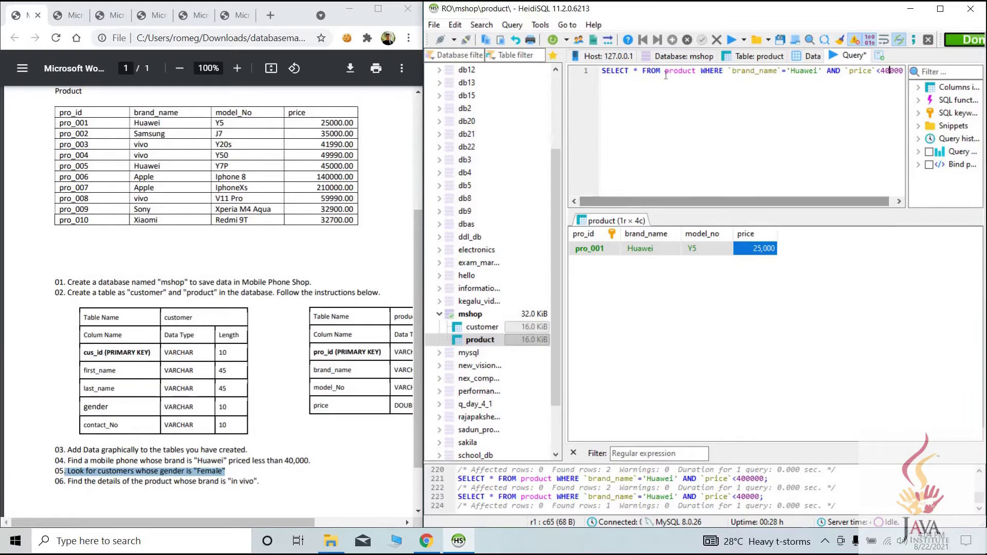
pyautogui.moveTo(895, 64); pyautogui.dragTo(924, 69)
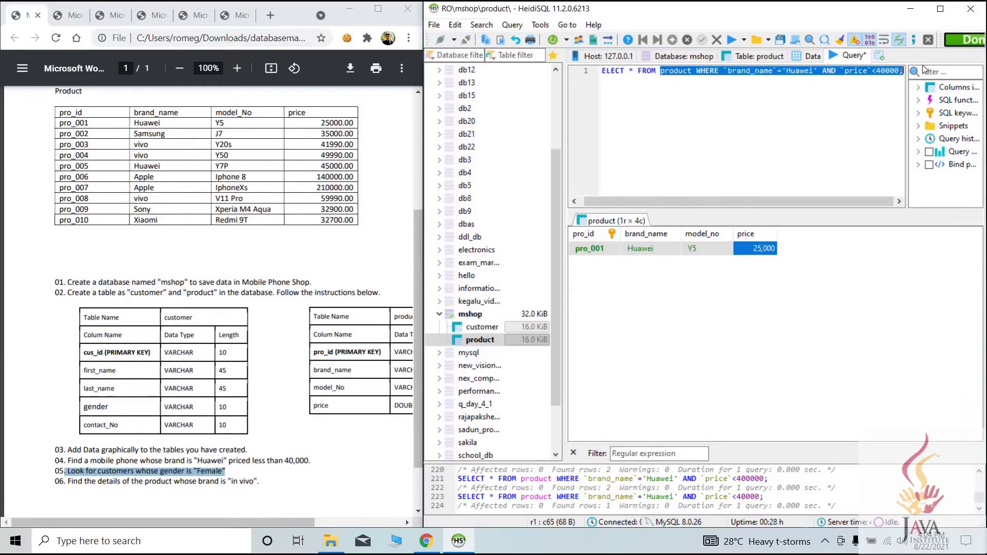
pyautogui.press('BackSpace')
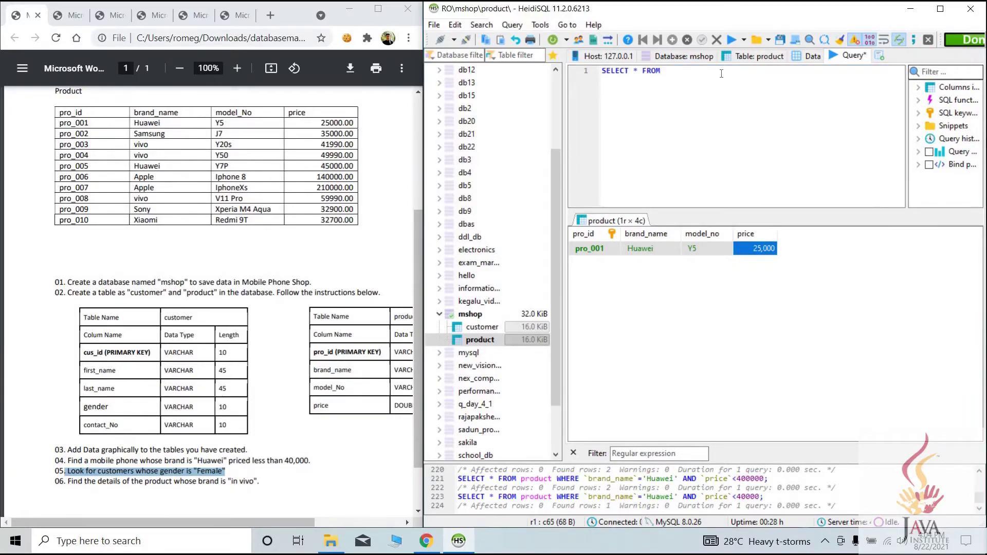
pyautogui.write('customer WHERE')
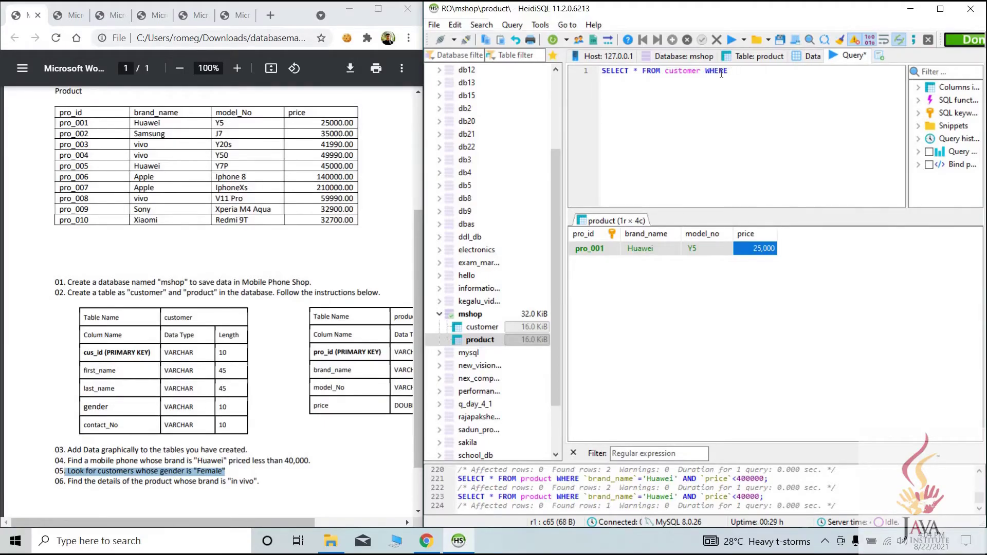
pyautogui.write("`gender`='Female';")
pyautogui.click(732, 42)
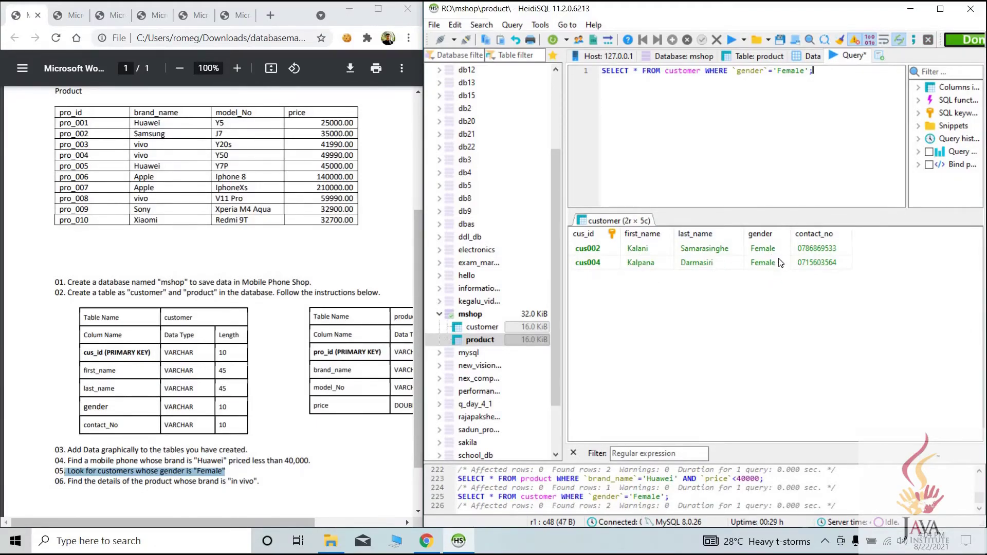
pyautogui.moveTo(876, 316); pyautogui.dragTo(733, 241)
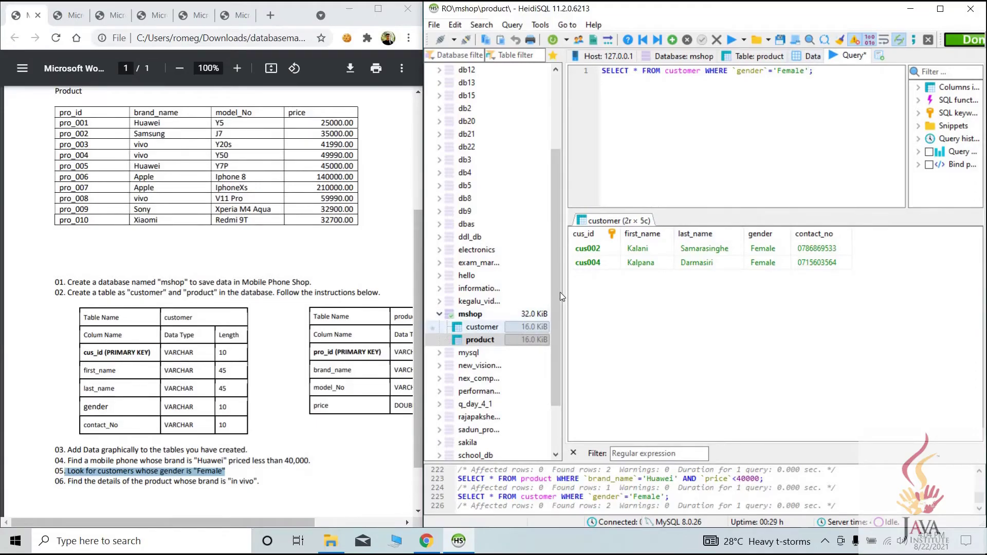
pyautogui.click(481, 327)
pyautogui.click(811, 56)
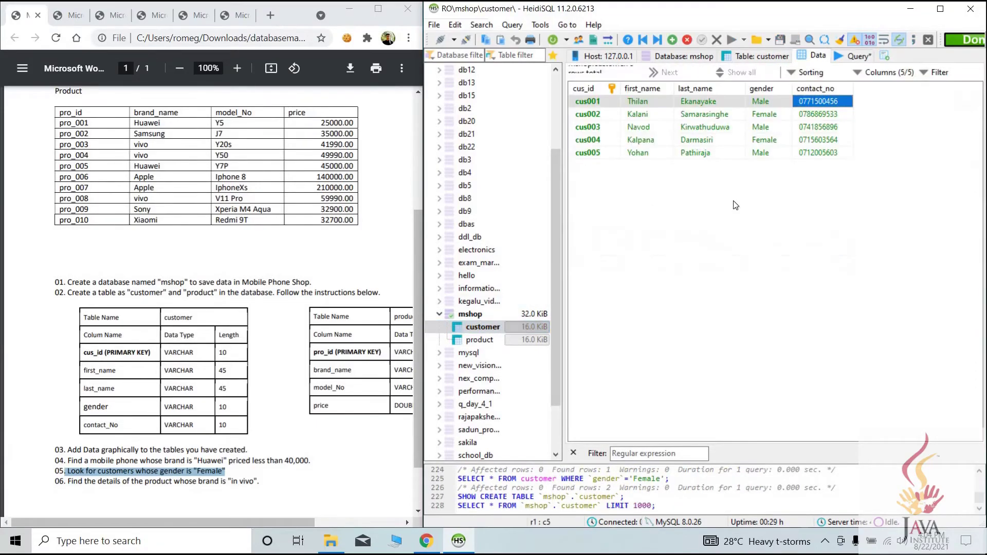
pyautogui.click(771, 142)
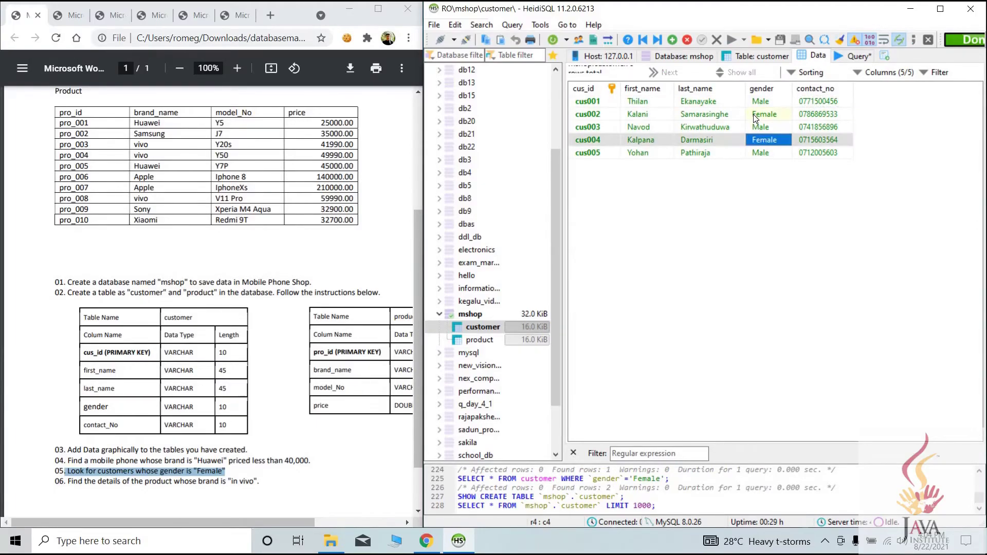
pyautogui.click(856, 56)
pyautogui.moveTo(815, 71); pyautogui.dragTo(600, 71)
pyautogui.click(641, 71)
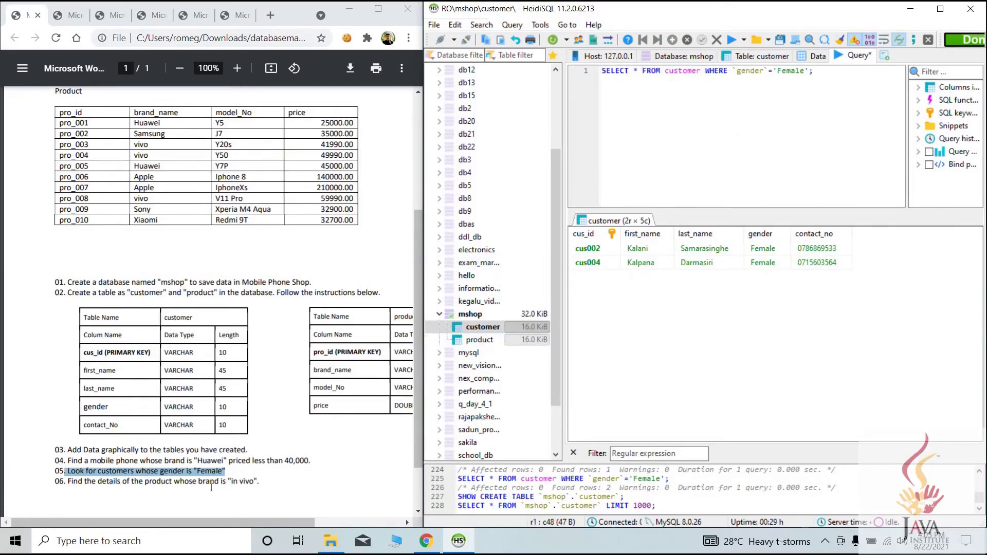
pyautogui.click(71, 490)
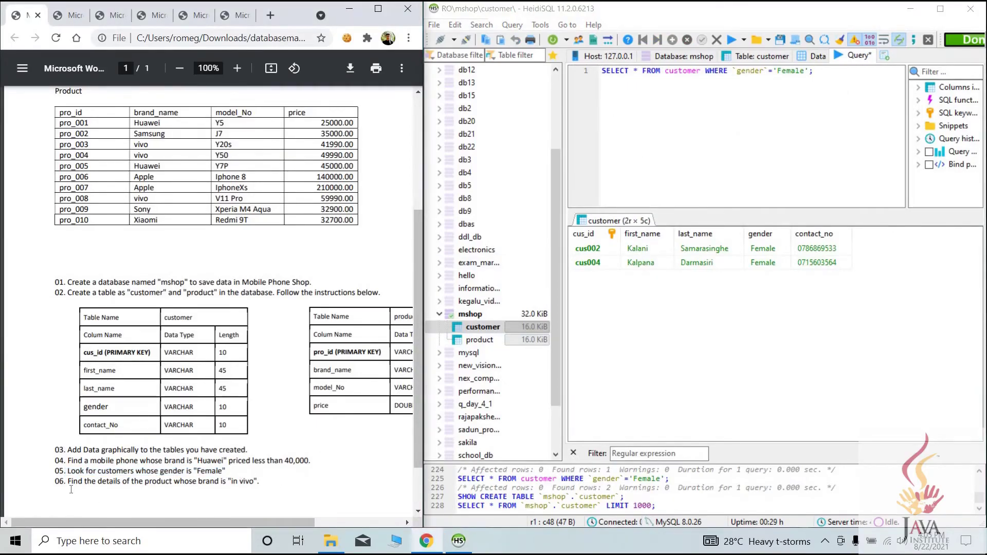
pyautogui.moveTo(68, 482); pyautogui.dragTo(259, 482)
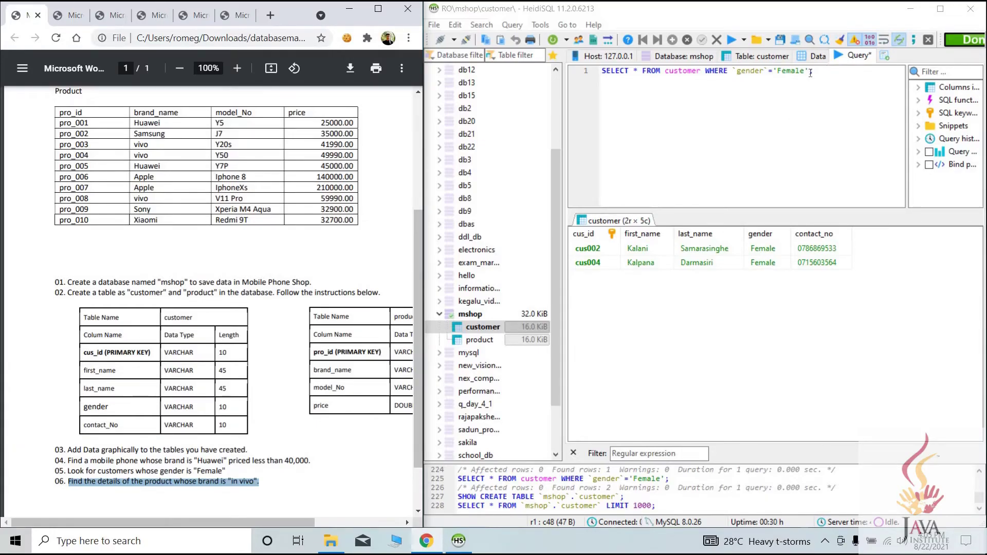
# Change the query to SELECT * FROM product WHERE `brand_name`='vivo'; and run it
pyautogui.moveTo(814, 71); pyautogui.dragTo(665, 85)
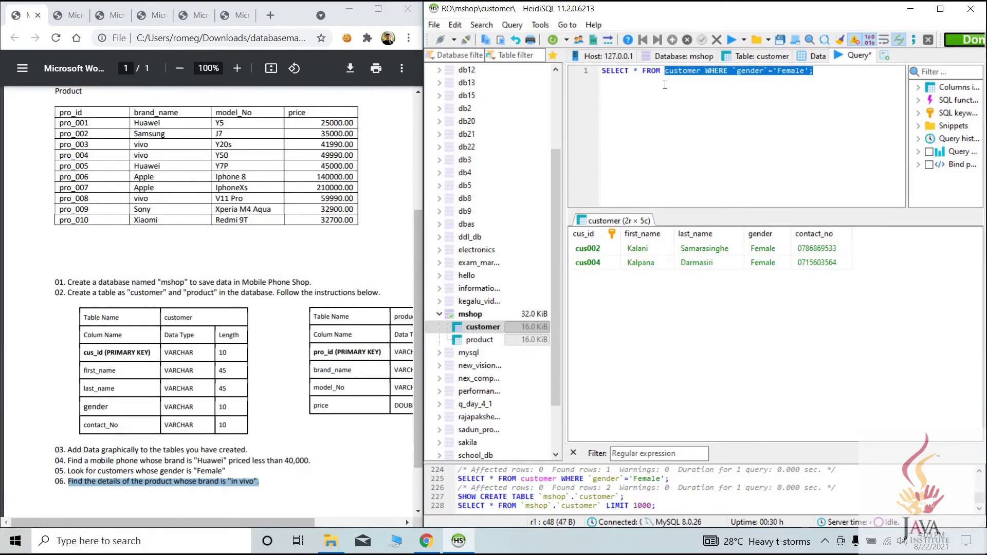
pyautogui.write('pro')
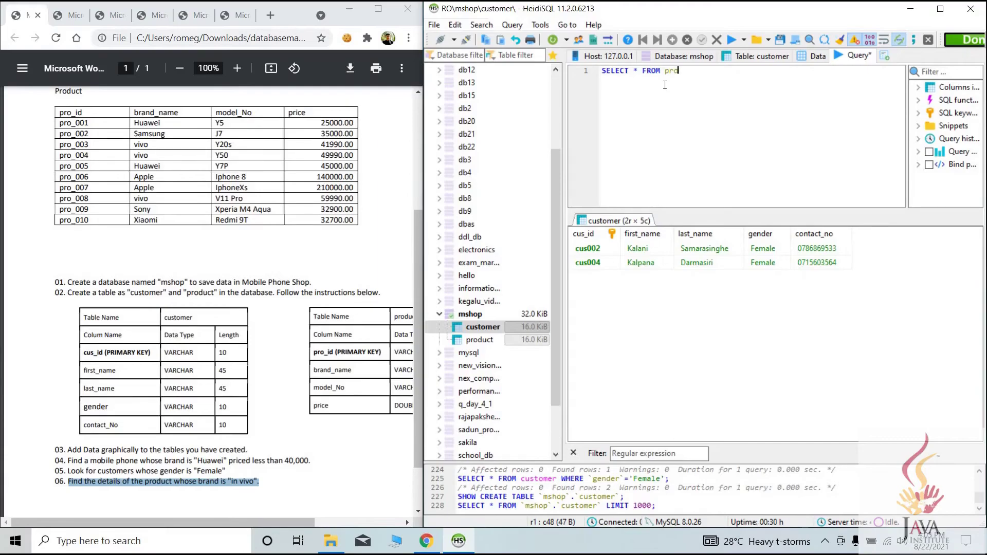
pyautogui.write('duct WHERE `brand_name`')
pyautogui.write("='vivo")
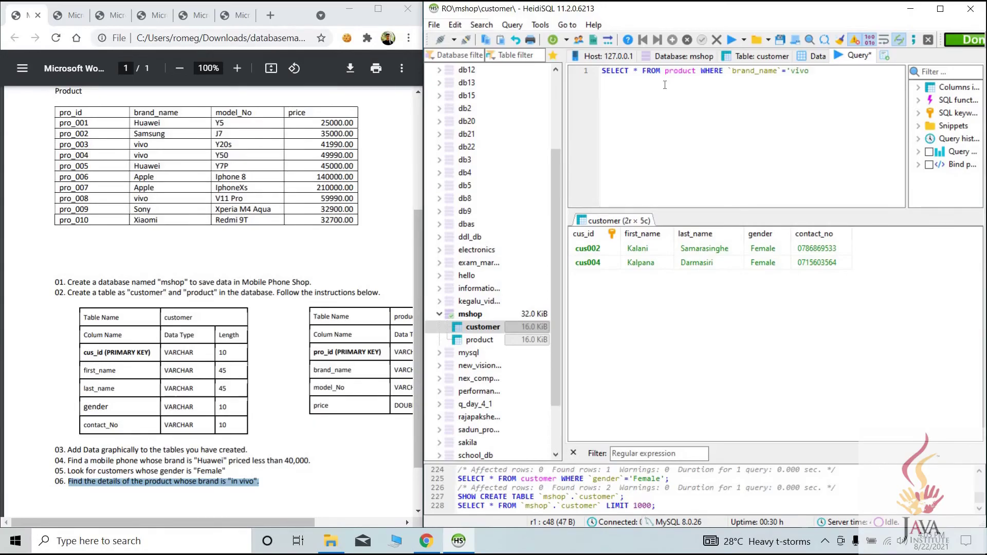
pyautogui.write("';")
pyautogui.click(731, 41)
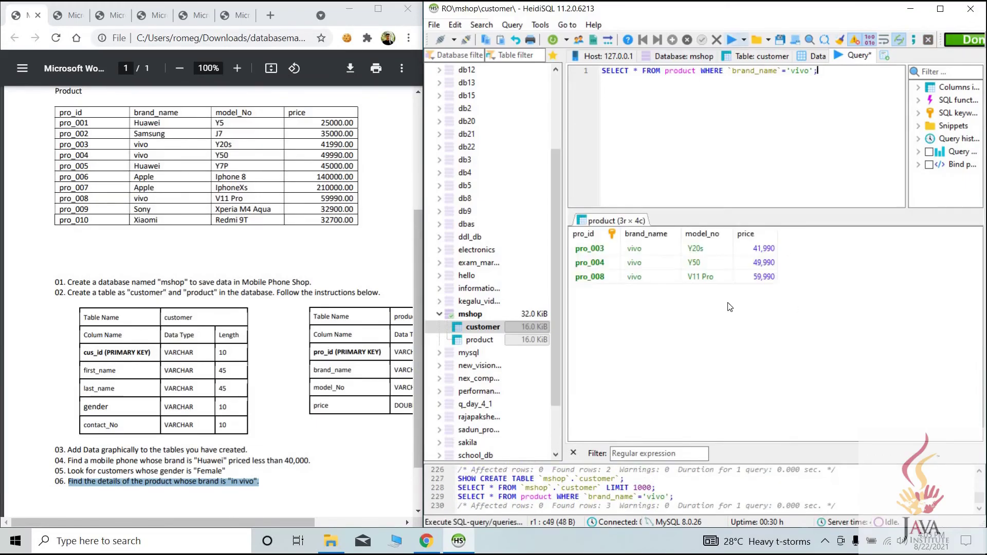
# Inspect the vivo results pro_003, pro_004 and pro_008, including the Y20s priced 49,990
pyautogui.click(636, 251)
pyautogui.click(640, 279)
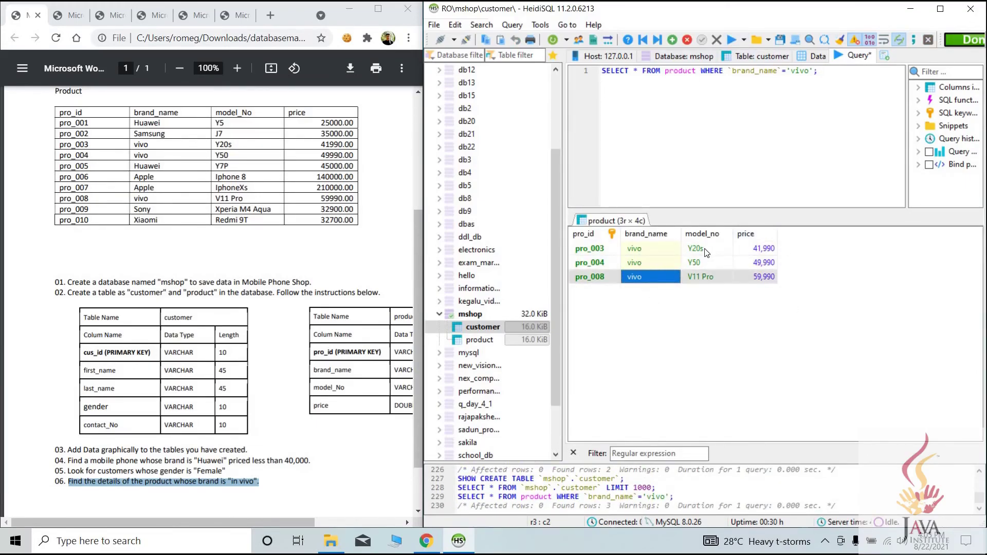
pyautogui.click(653, 260)
pyautogui.click(705, 247)
pyautogui.click(756, 263)
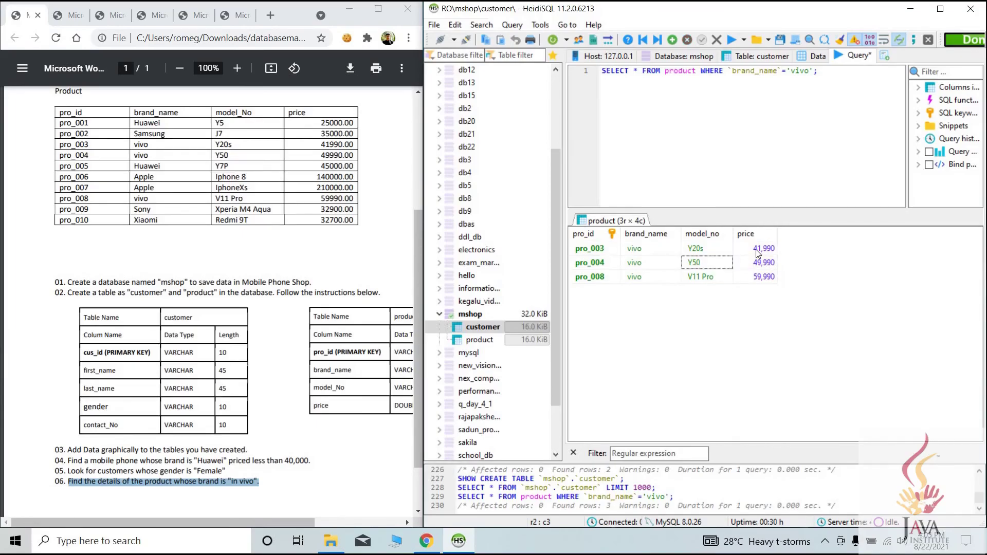
pyautogui.scroll(2, 350, 355)
pyautogui.scroll(3, 368, 365)
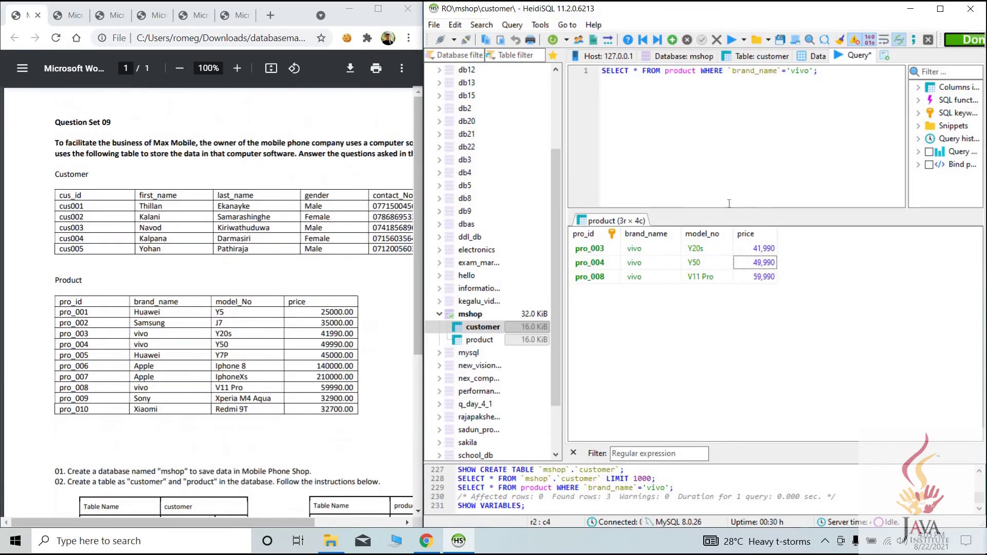